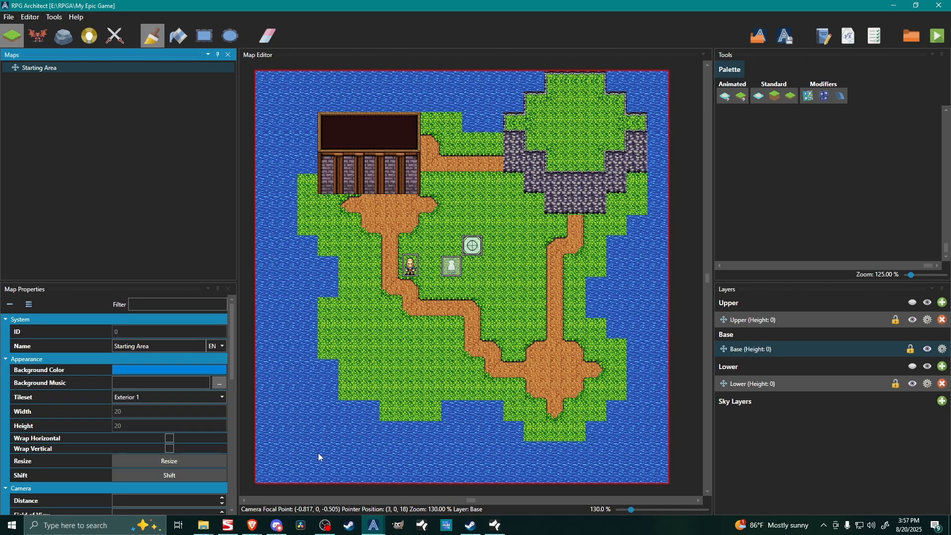
# Open the game's database in a maximized window and select the Attack skill
pyautogui.click(54, 17)
pyautogui.click(65, 30)
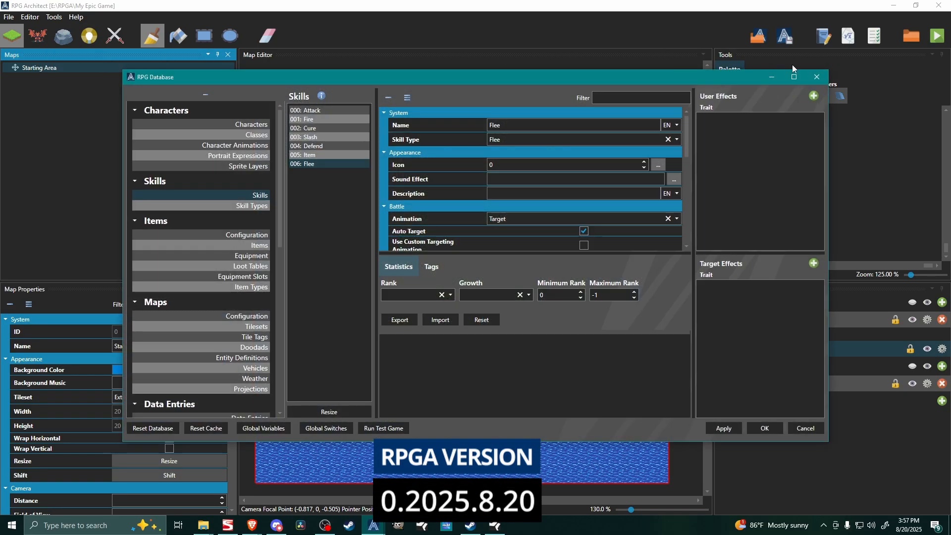
pyautogui.click(795, 78)
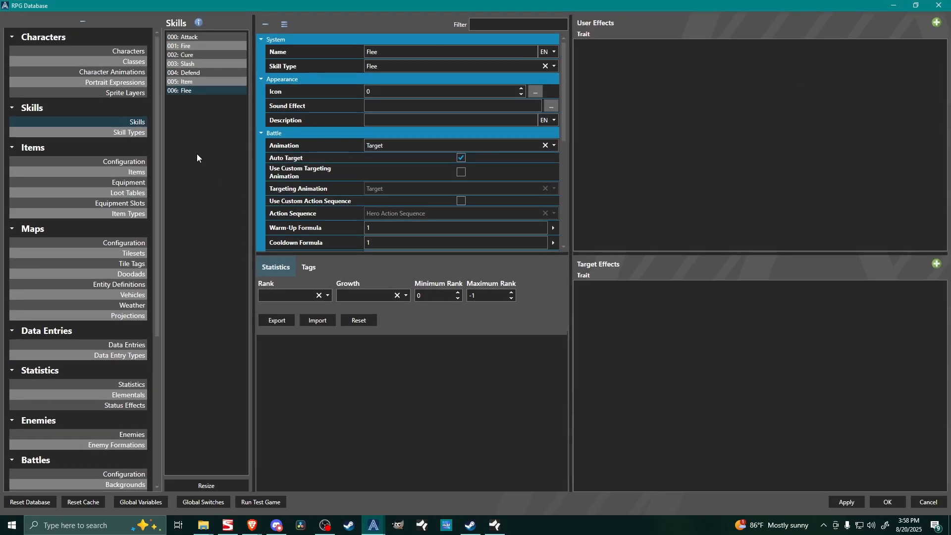
pyautogui.click(198, 37)
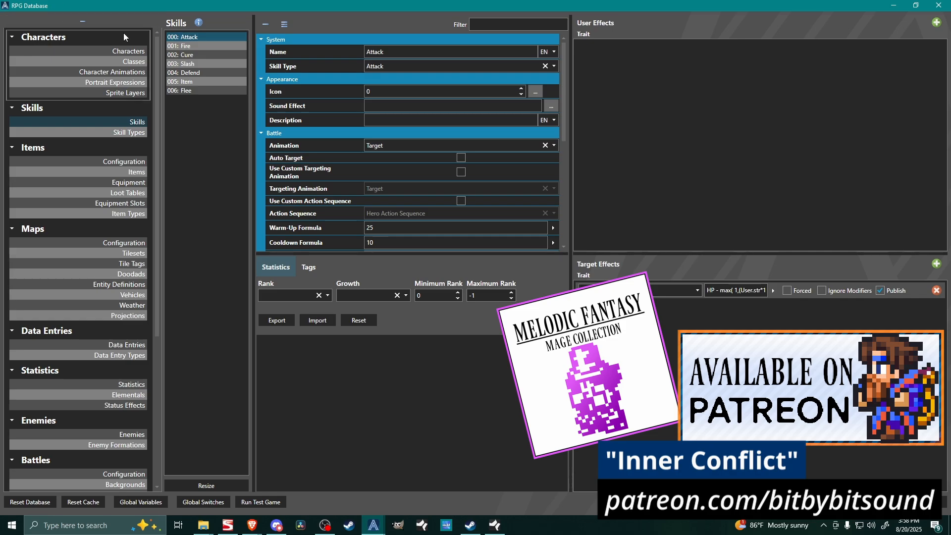
# Examine the full HP damage formula in the Attack skill's target effects
pyautogui.click(82, 20)
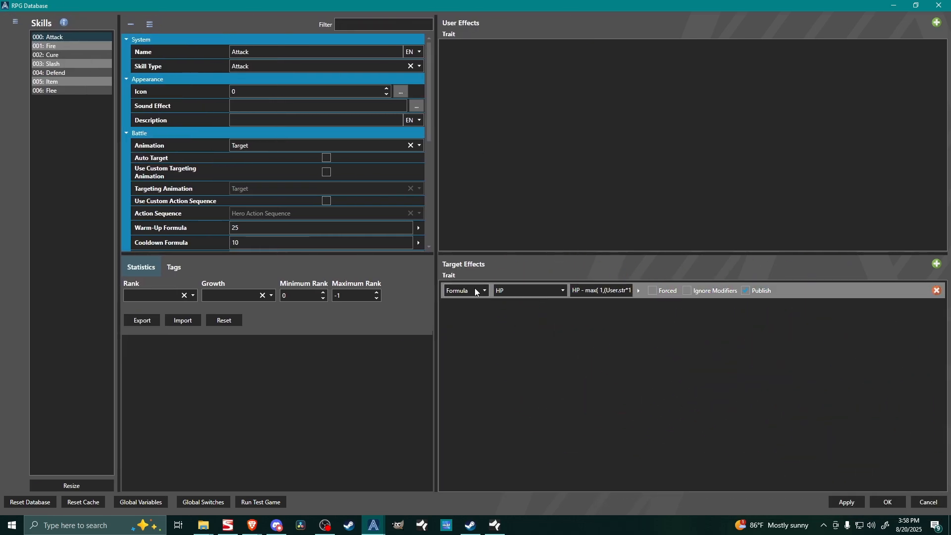
pyautogui.click(638, 291)
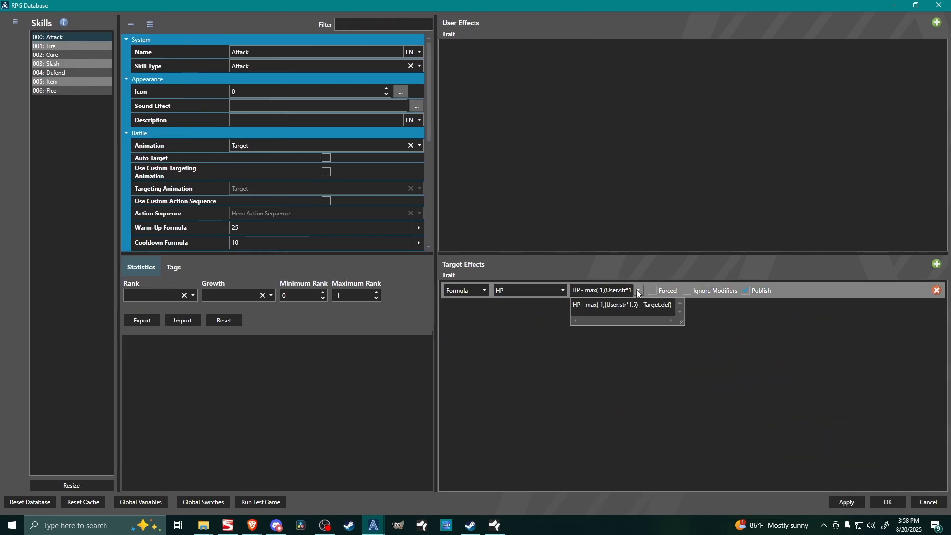
pyautogui.moveTo(686, 326); pyautogui.dragTo(788, 361)
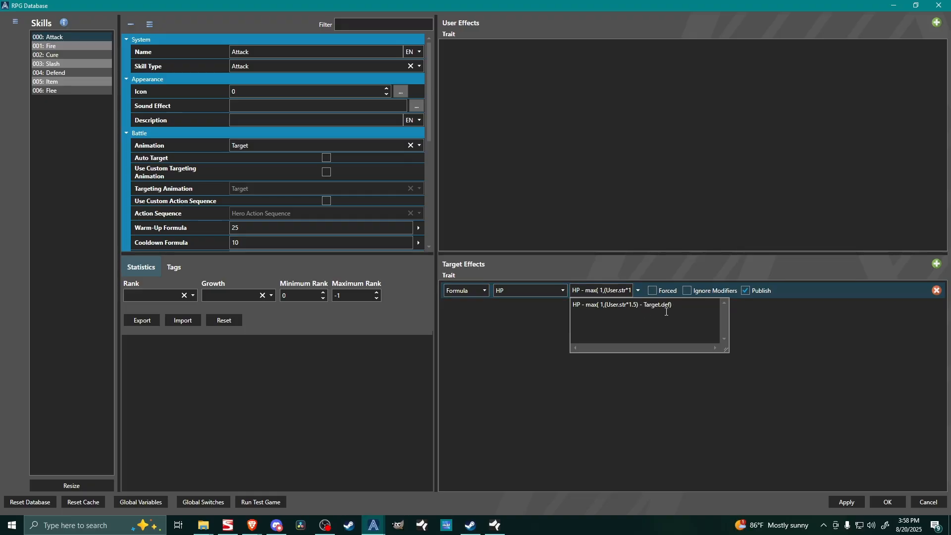
pyautogui.moveTo(693, 316); pyautogui.dragTo(571, 305)
pyautogui.click(639, 318)
pyautogui.moveTo(727, 351); pyautogui.dragTo(689, 341)
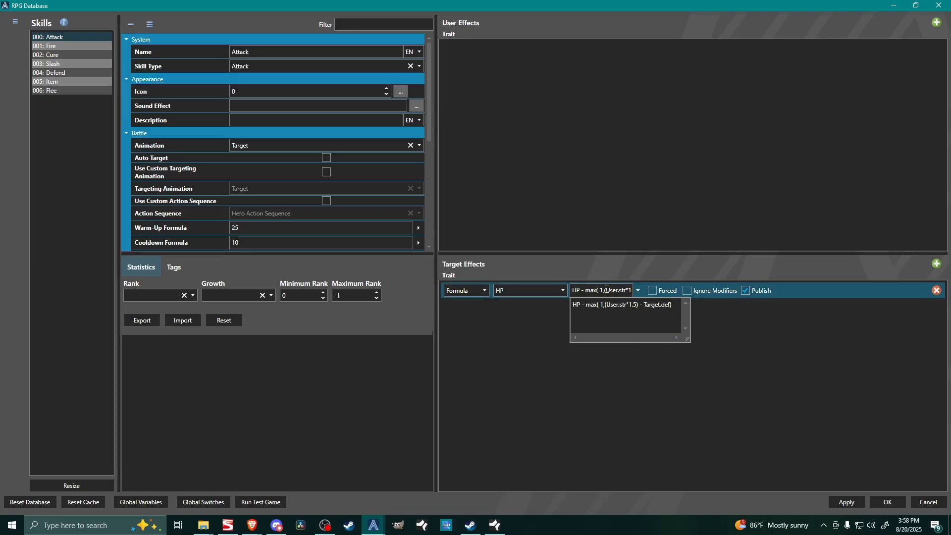
pyautogui.click(639, 291)
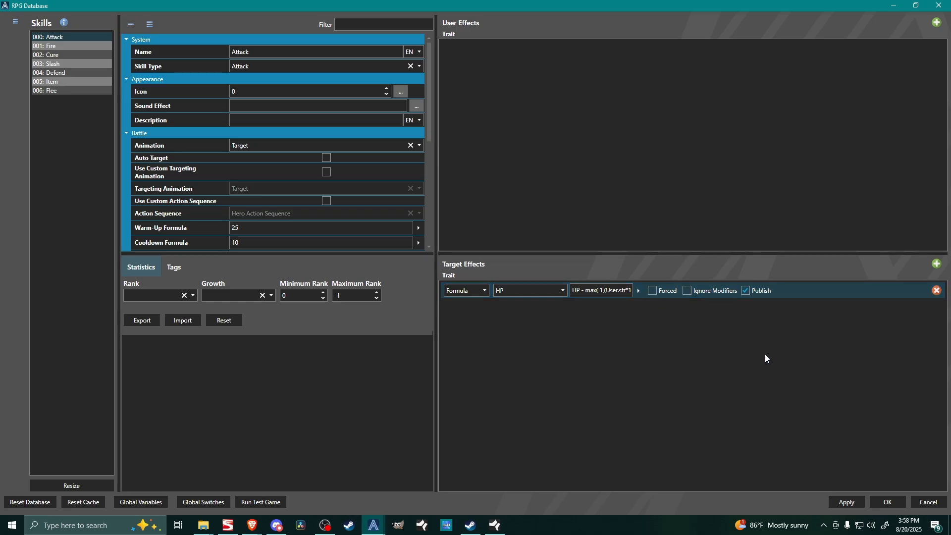
pyautogui.click(638, 291)
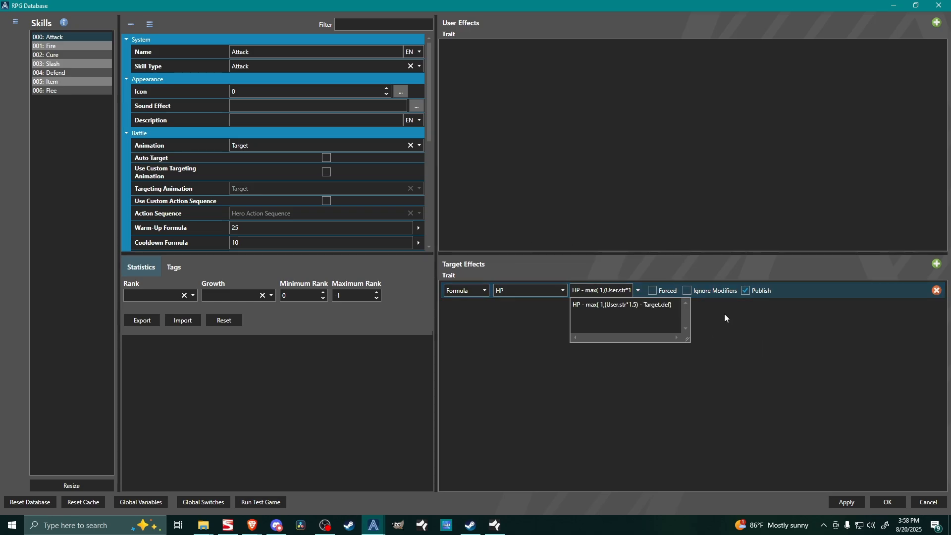
pyautogui.click(639, 292)
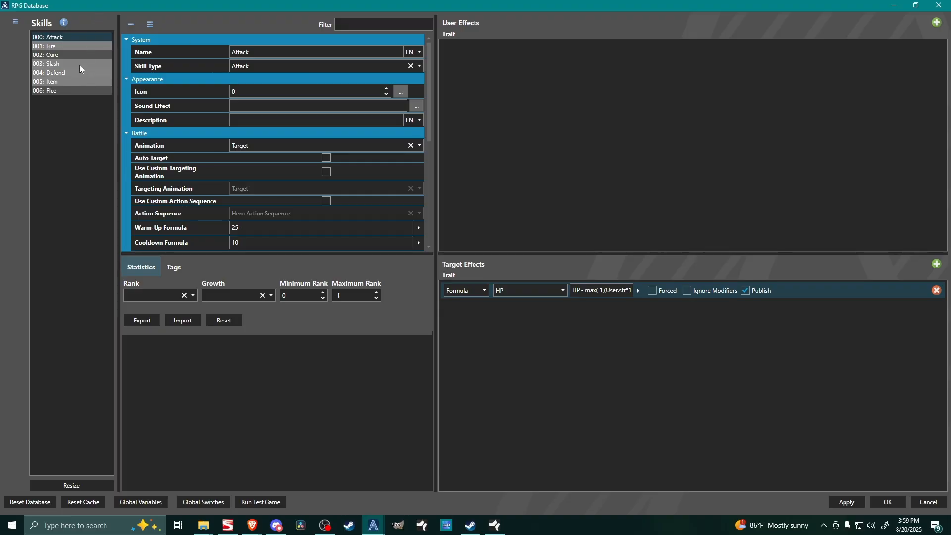
# Restore the database category list and look at the Fire skill's settings and effects
pyautogui.click(16, 23)
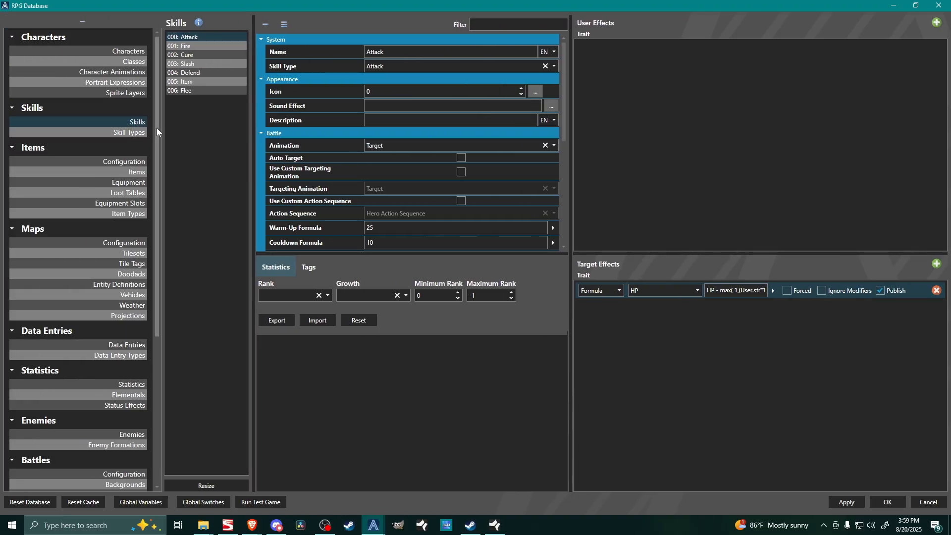
pyautogui.scroll(-1, 158, 137)
pyautogui.scroll(1, 157, 136)
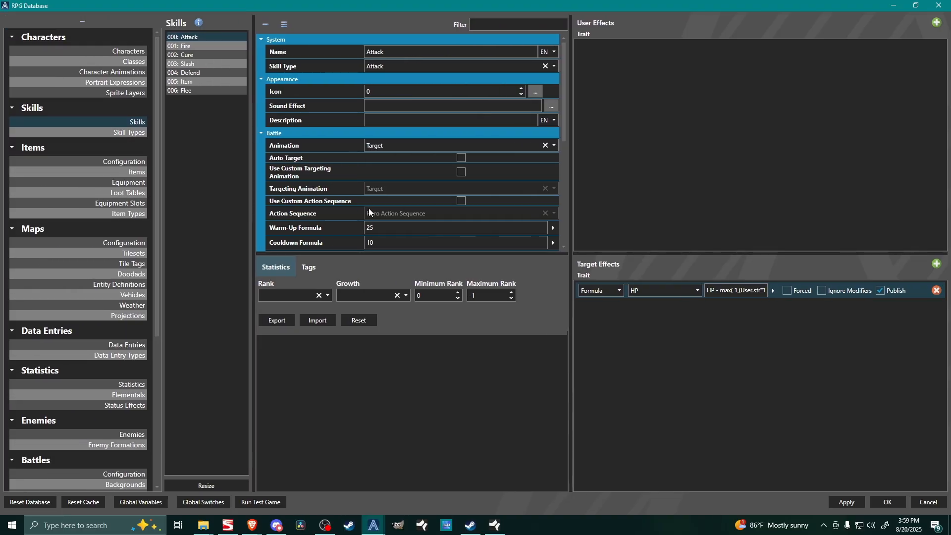
pyautogui.click(195, 47)
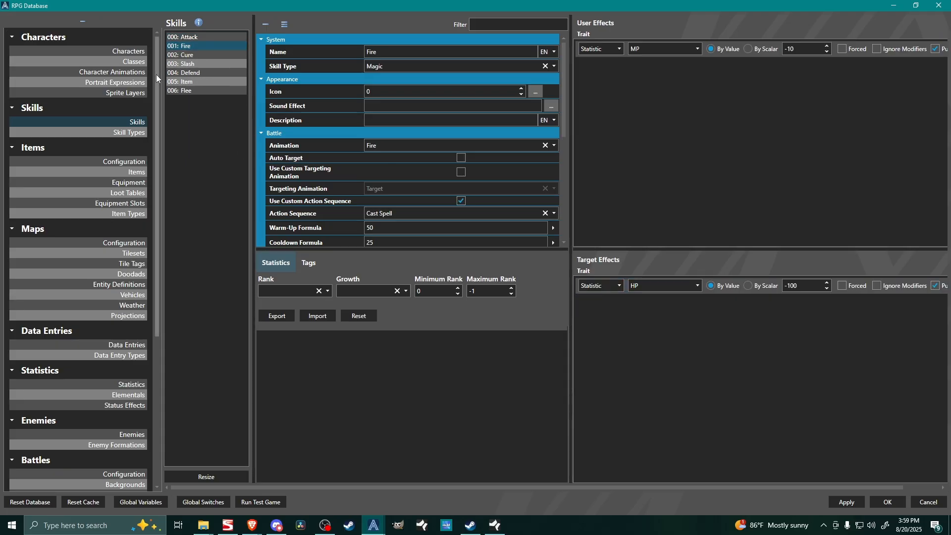
# Examine the Result element in the Acting timeline of the Cast Spell action sequence
pyautogui.scroll(-3, 156, 117)
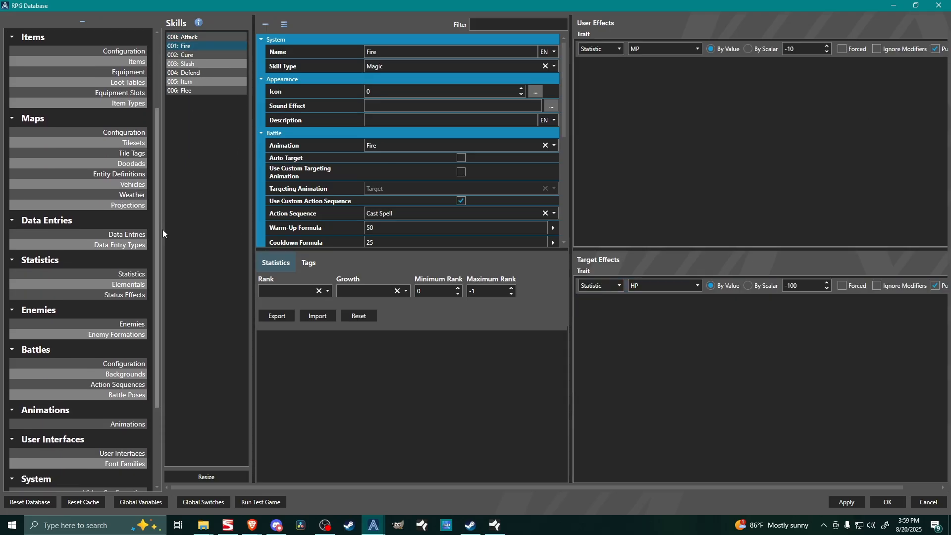
pyautogui.click(123, 385)
pyautogui.click(192, 90)
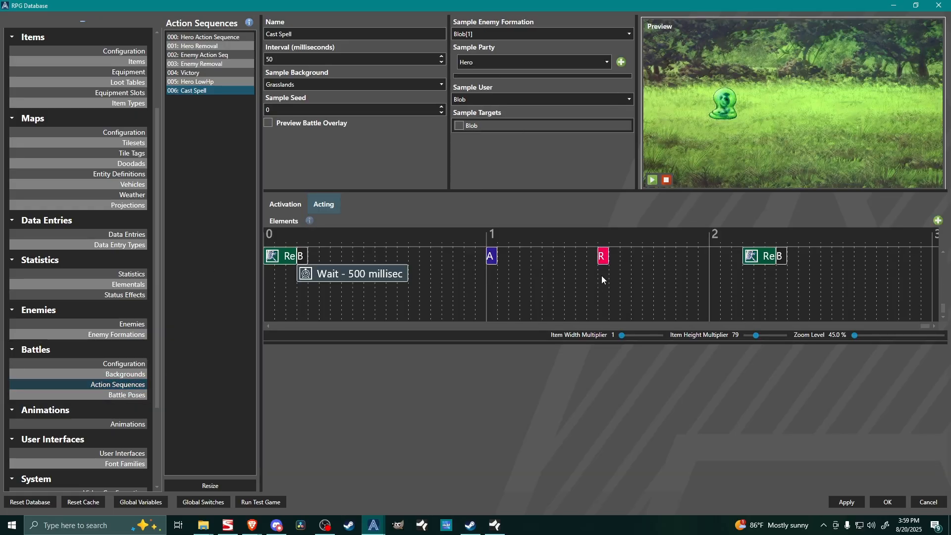
pyautogui.click(603, 258)
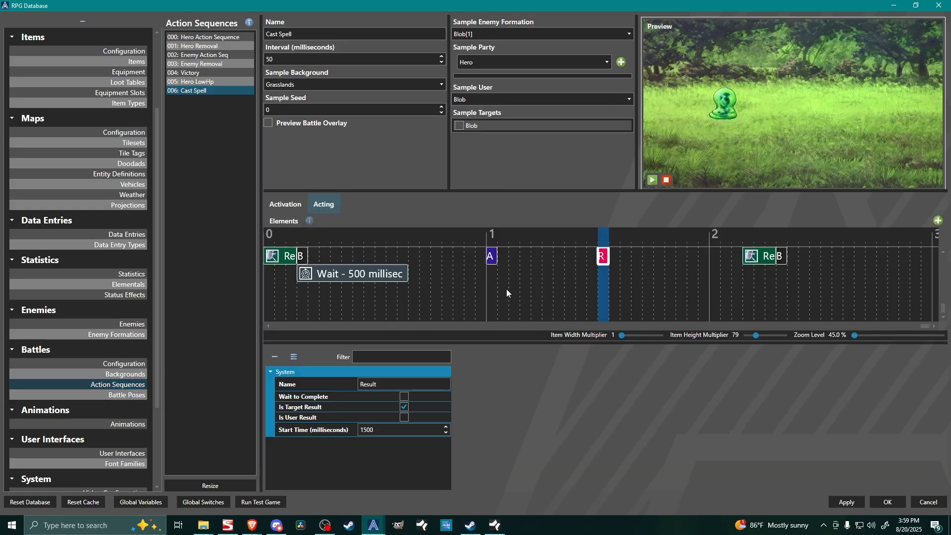
pyautogui.moveTo(623, 335); pyautogui.dragTo(621, 334)
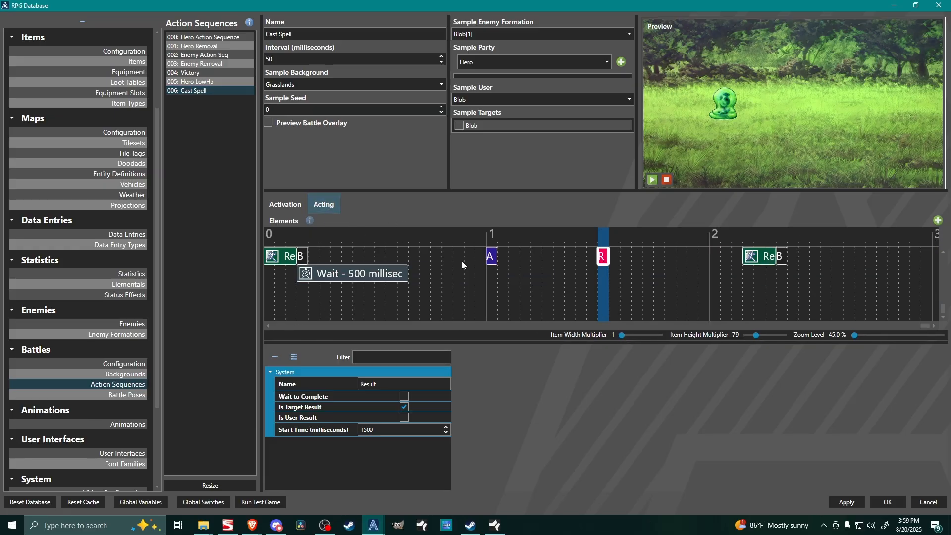
pyautogui.click(494, 272)
pyautogui.click(603, 256)
# Return to the skills and set the Defend skill's use scope to User
pyautogui.moveTo(156, 373); pyautogui.dragTo(151, 194)
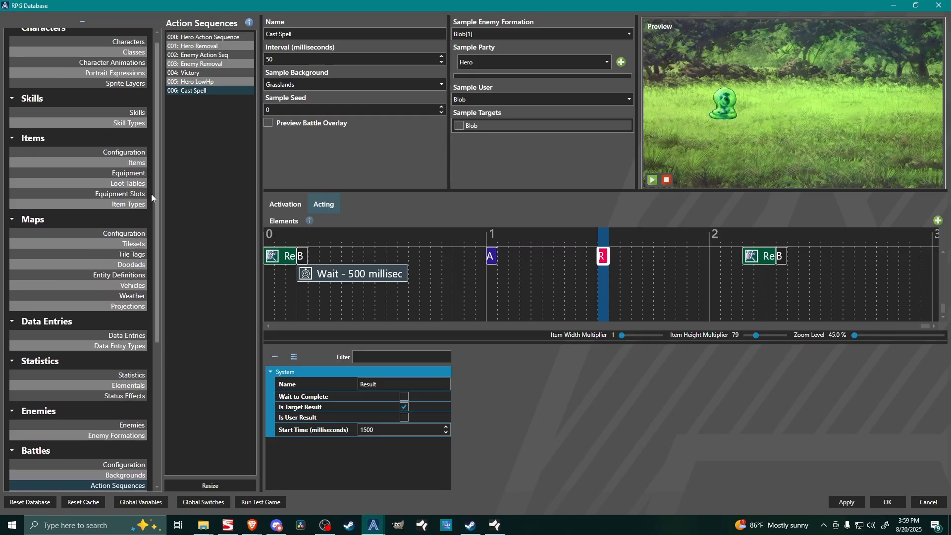
pyautogui.click(136, 122)
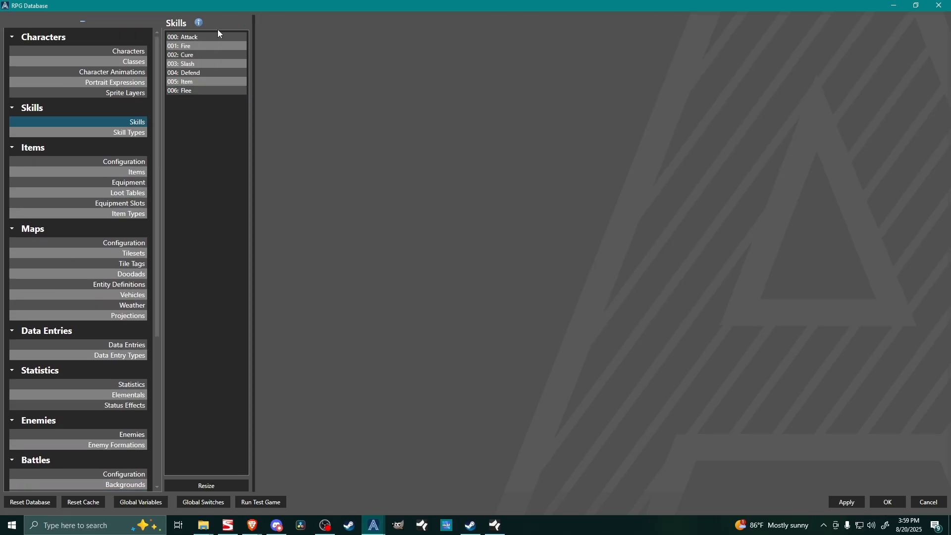
pyautogui.click(193, 73)
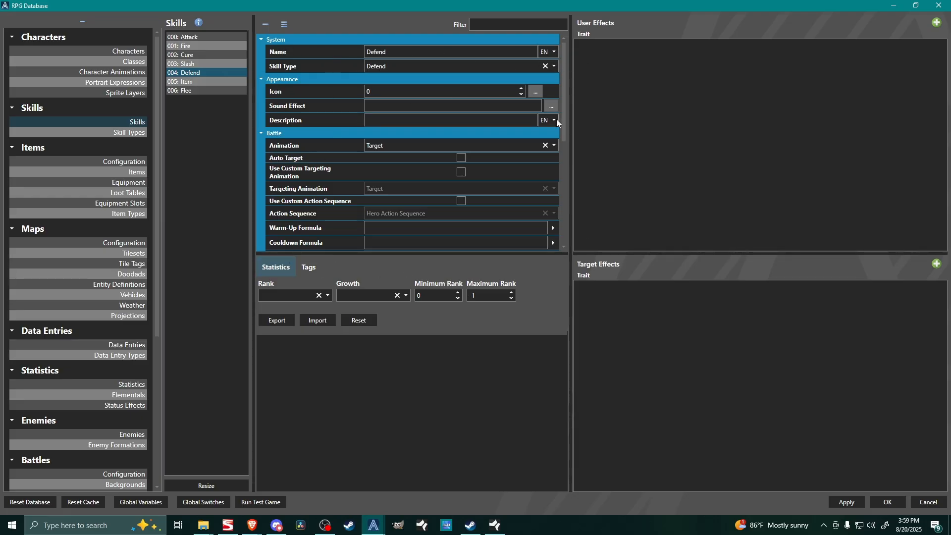
pyautogui.scroll(-1, 564, 121)
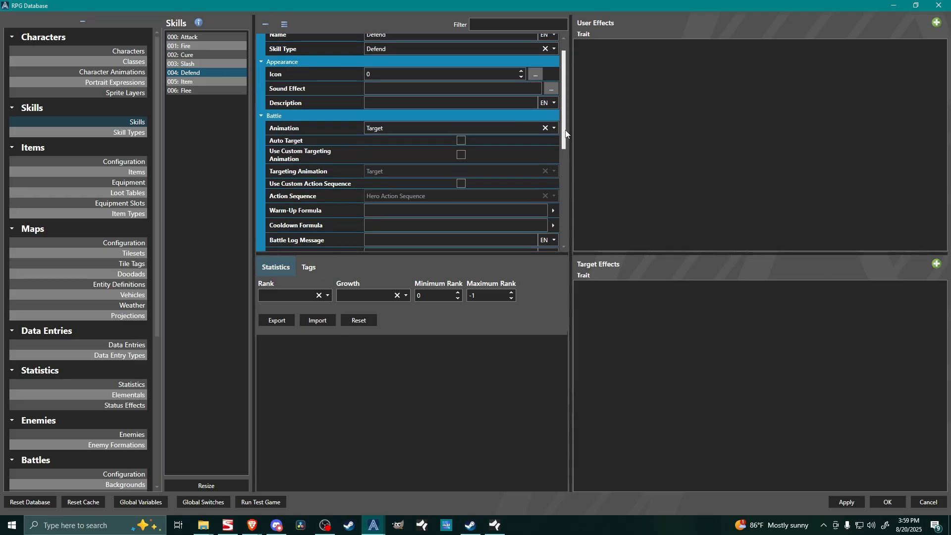
pyautogui.moveTo(565, 131); pyautogui.dragTo(565, 171)
pyautogui.click(410, 180)
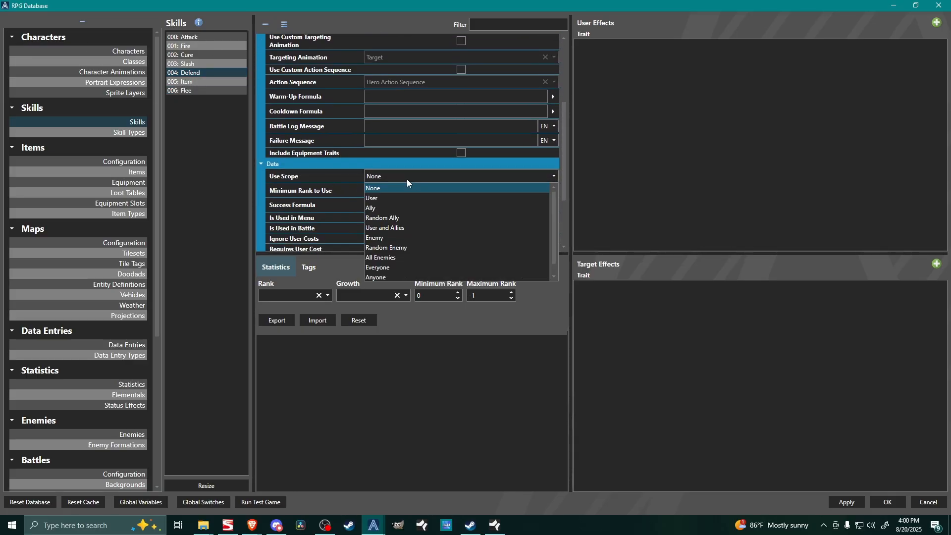
pyautogui.click(381, 196)
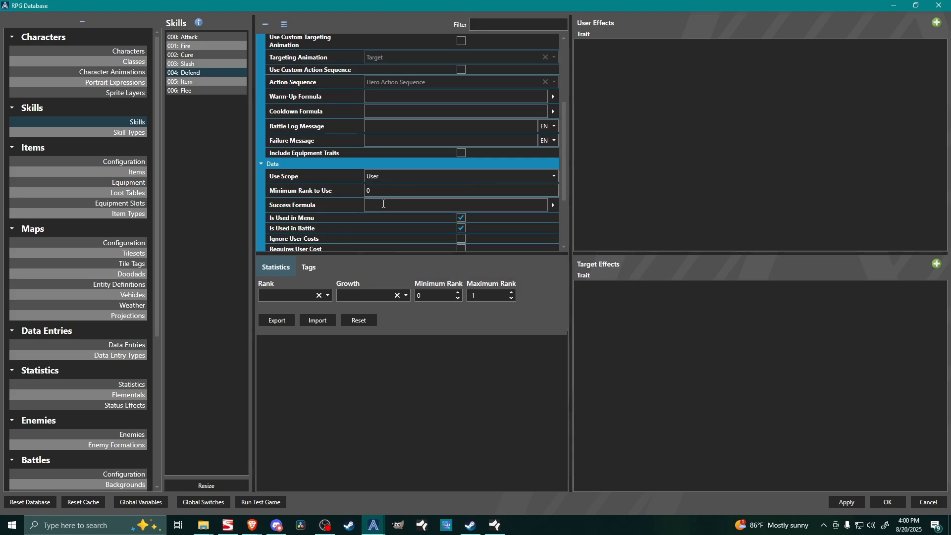
# Set the Defend skill's success formula to 100 and disable its use in menus
pyautogui.write('100')
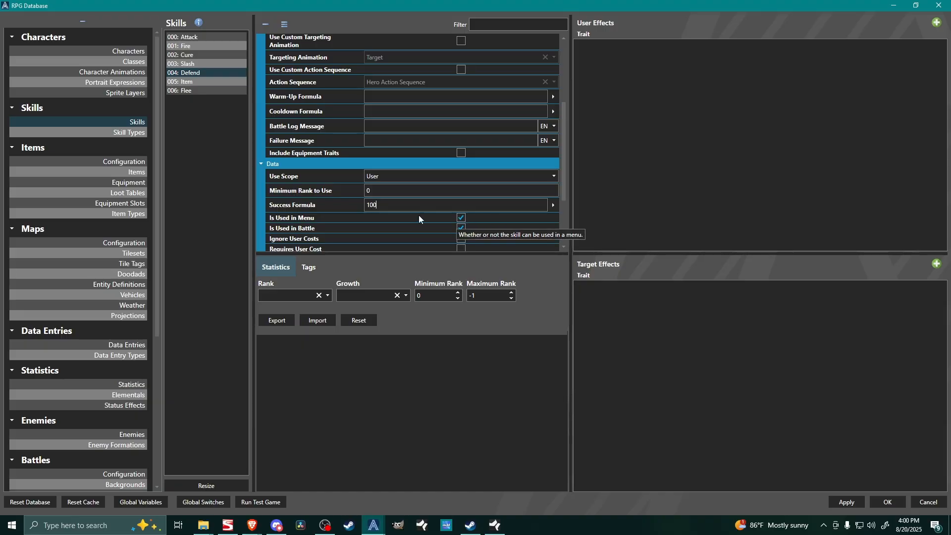
pyautogui.click(462, 218)
pyautogui.click(462, 218)
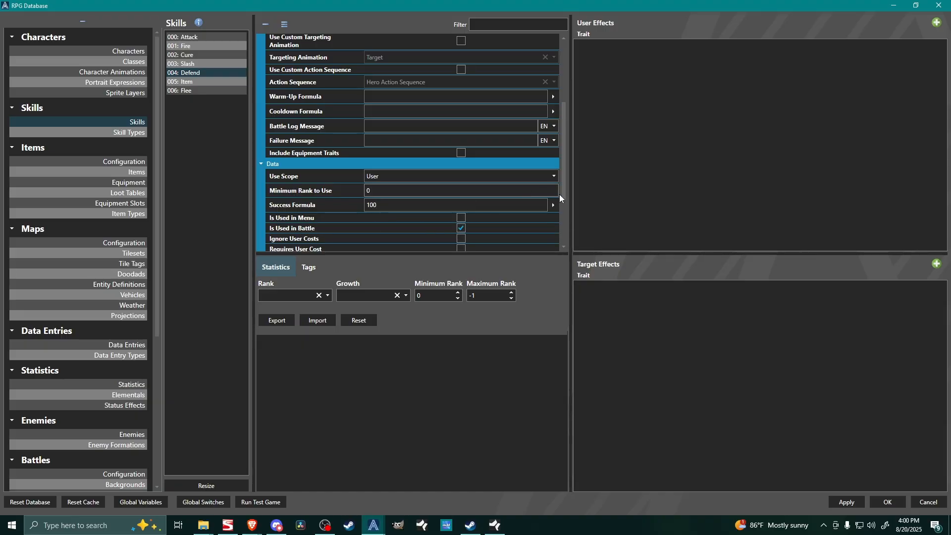
# Set the Defend skill's warm-up formula to 1
pyautogui.moveTo(565, 191); pyautogui.dragTo(575, 169)
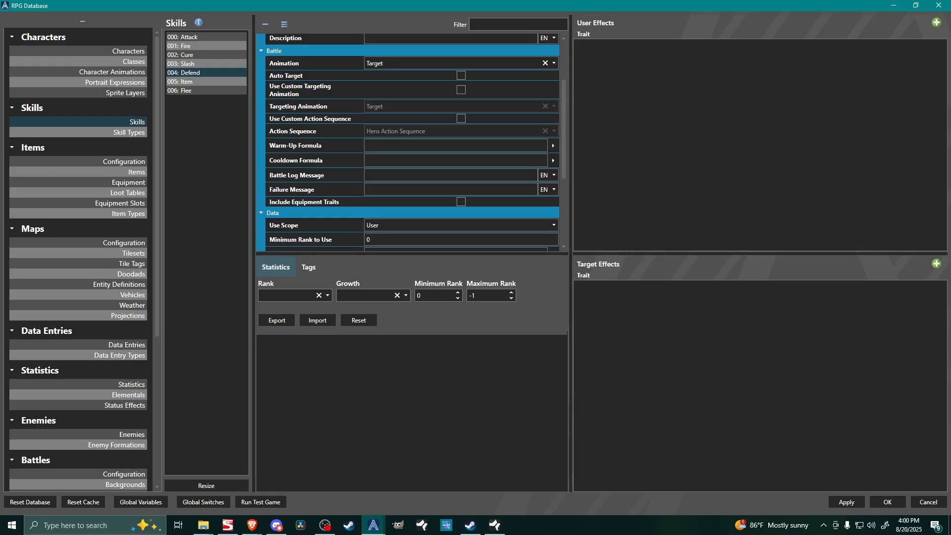
pyautogui.write('1')
pyautogui.scroll(3, 297, 180)
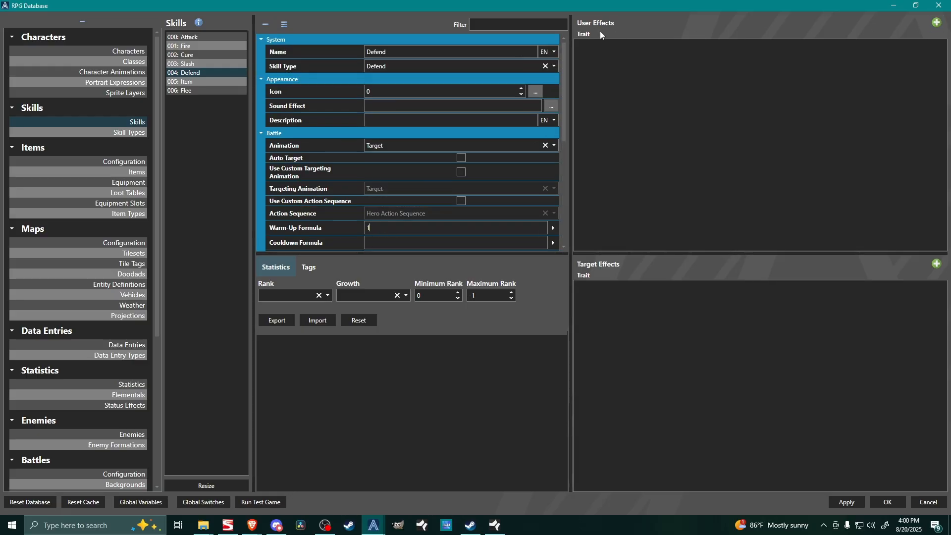
# Add a State trait to the Defend skill's user effects and assign it the unnamed status effect
pyautogui.click(936, 23)
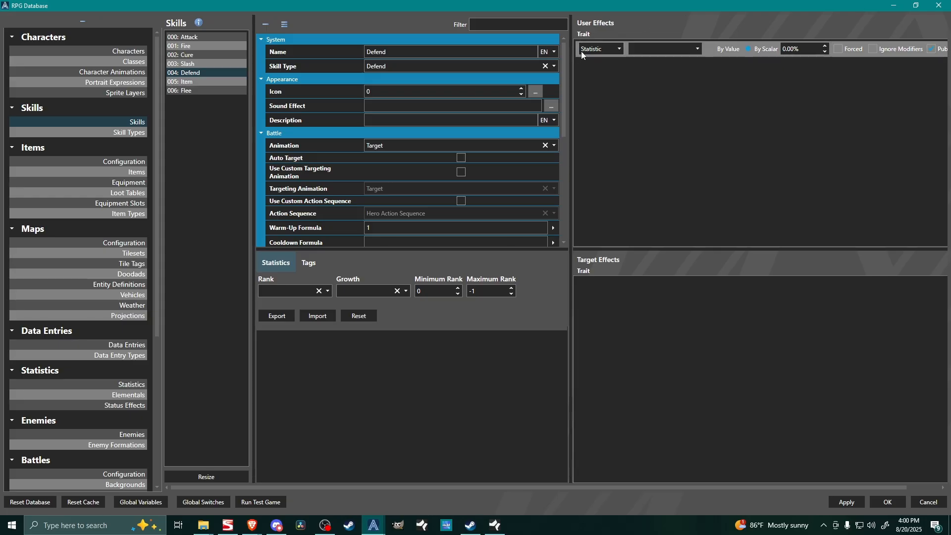
pyautogui.click(581, 51)
pyautogui.click(562, 92)
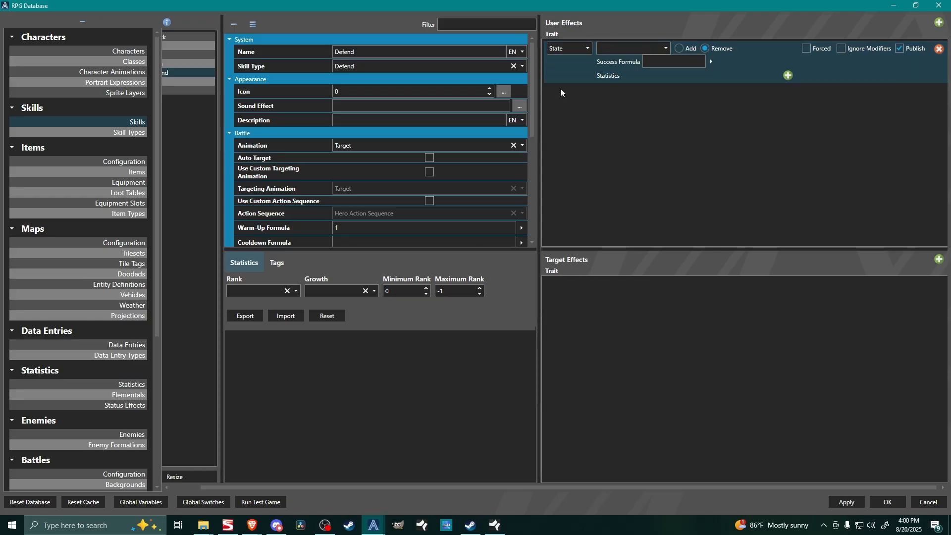
pyautogui.click(633, 49)
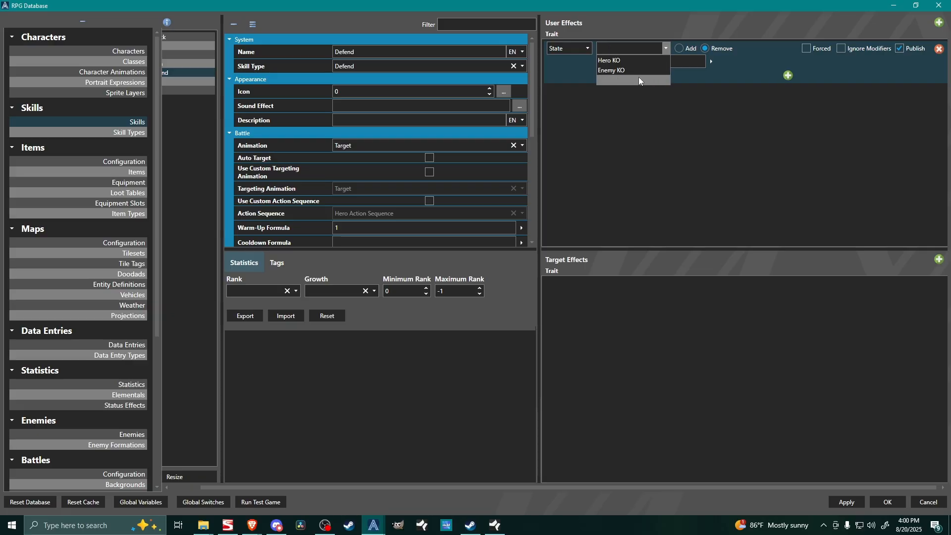
pyautogui.click(614, 82)
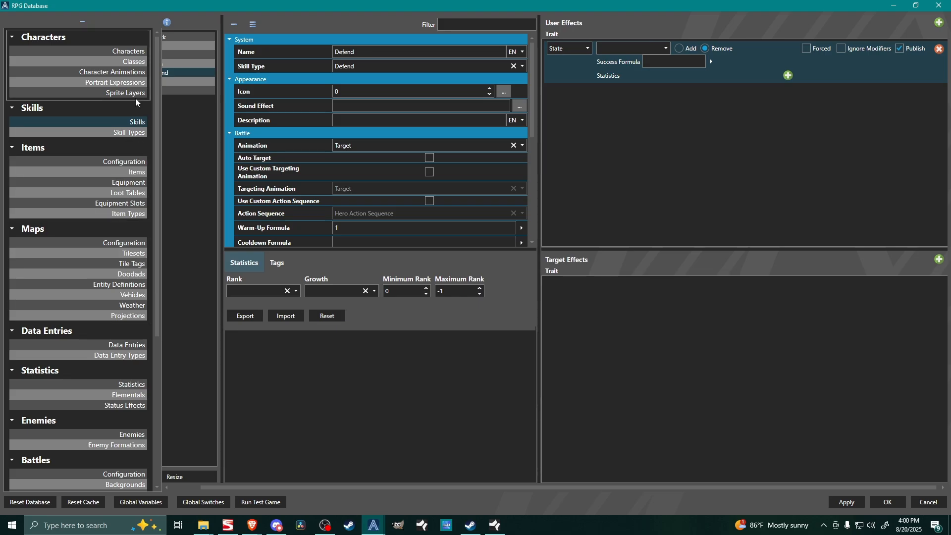
# Open the status effects and name the unnamed effect 002 "Defending"
pyautogui.scroll(-2, 120, 277)
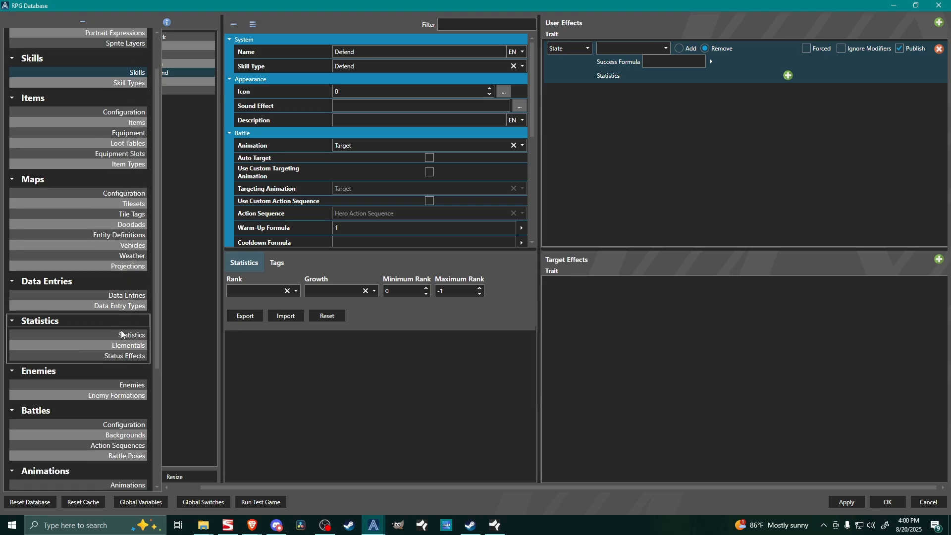
pyautogui.click(115, 357)
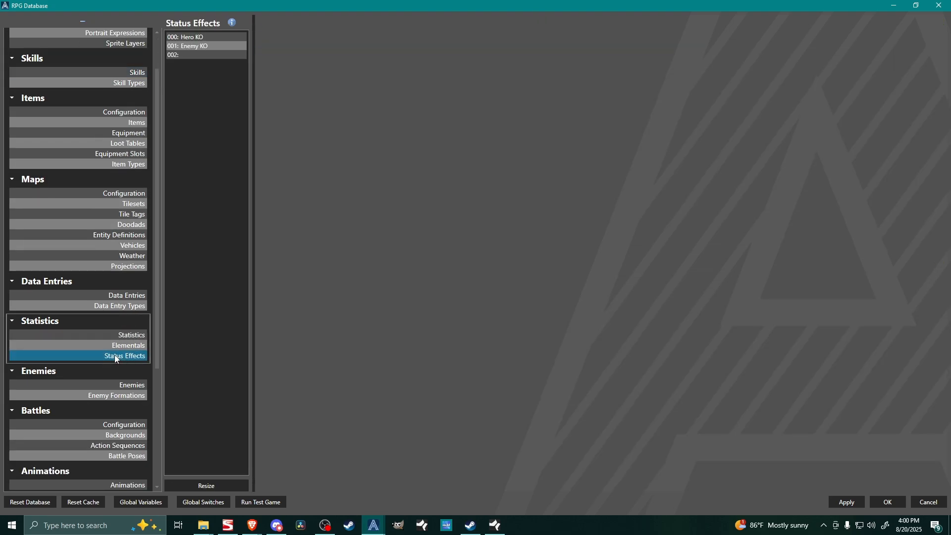
pyautogui.click(188, 55)
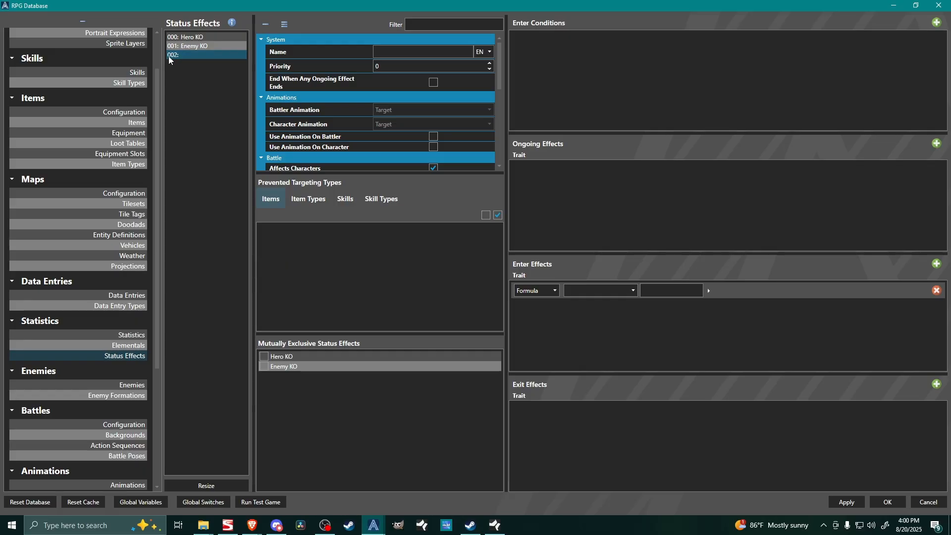
pyautogui.click(402, 49)
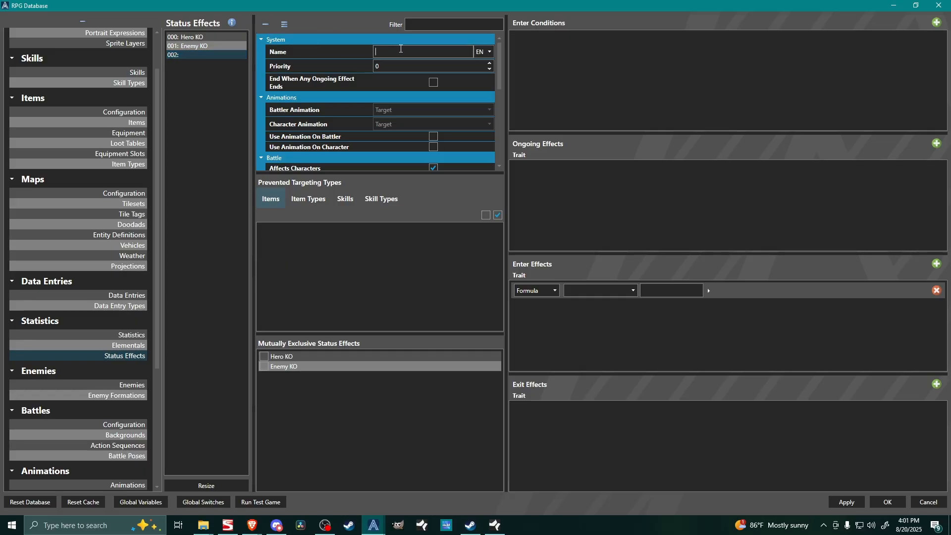
pyautogui.write('Defending')
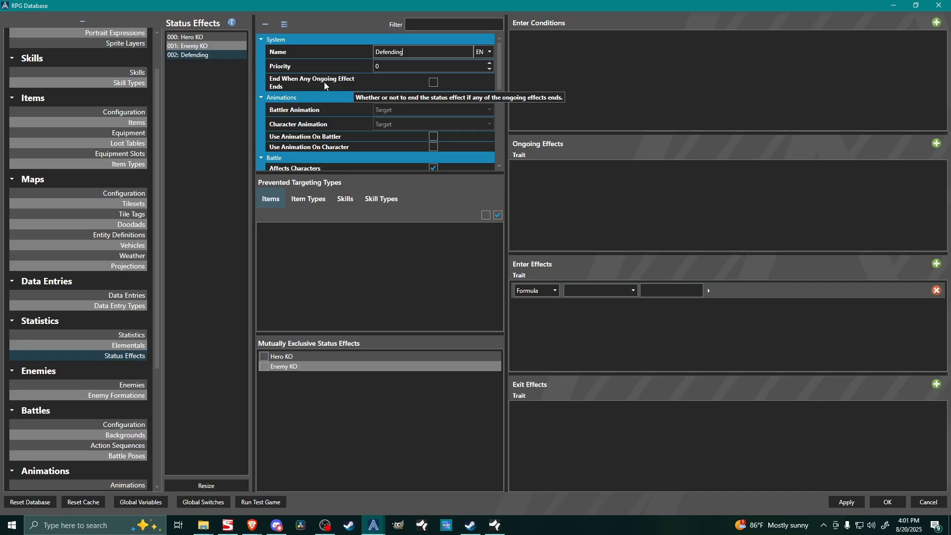
# Disable Affects Enemies, Clear Battle Actions, Prevent Rewards and Remove Character From Battle for the Defending status effect
pyautogui.scroll(-3, 399, 122)
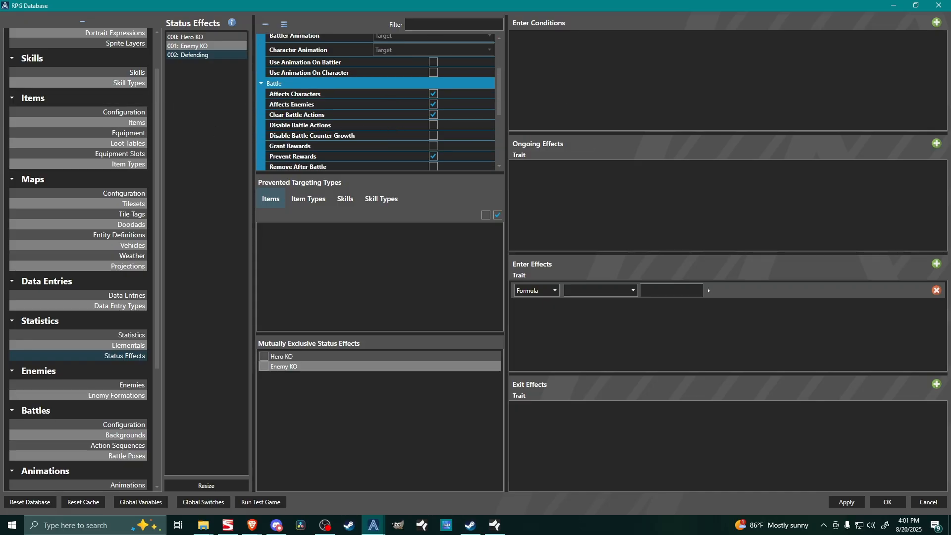
pyautogui.click(433, 104)
pyautogui.click(434, 114)
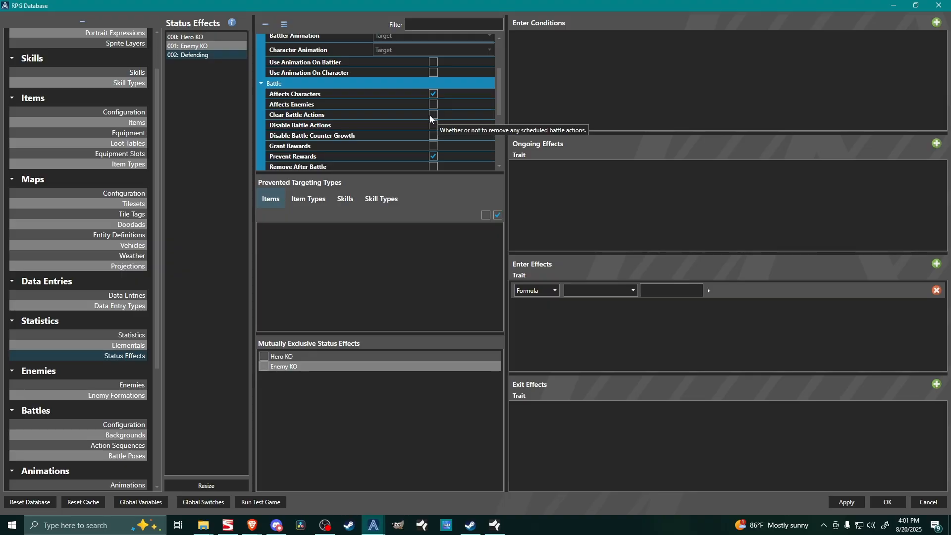
pyautogui.scroll(-1, 431, 136)
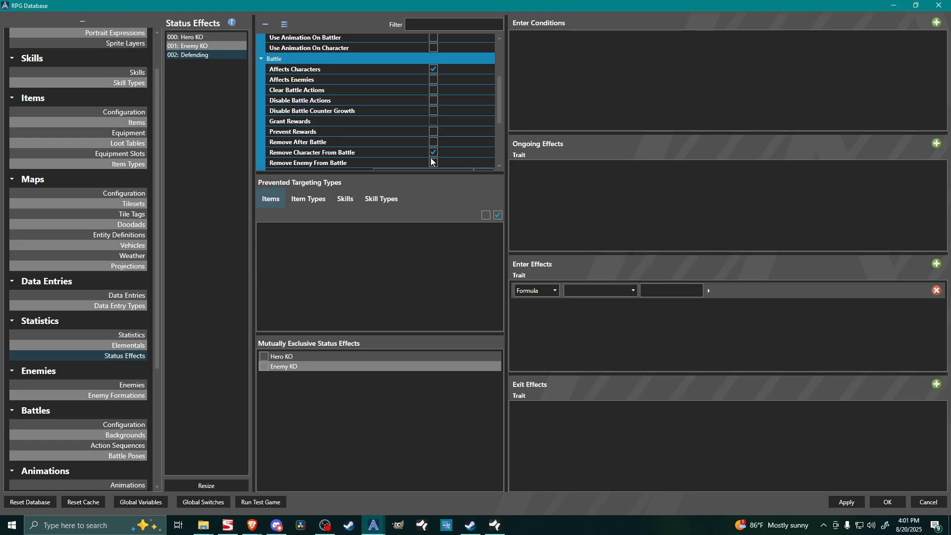
pyautogui.scroll(-3, 370, 127)
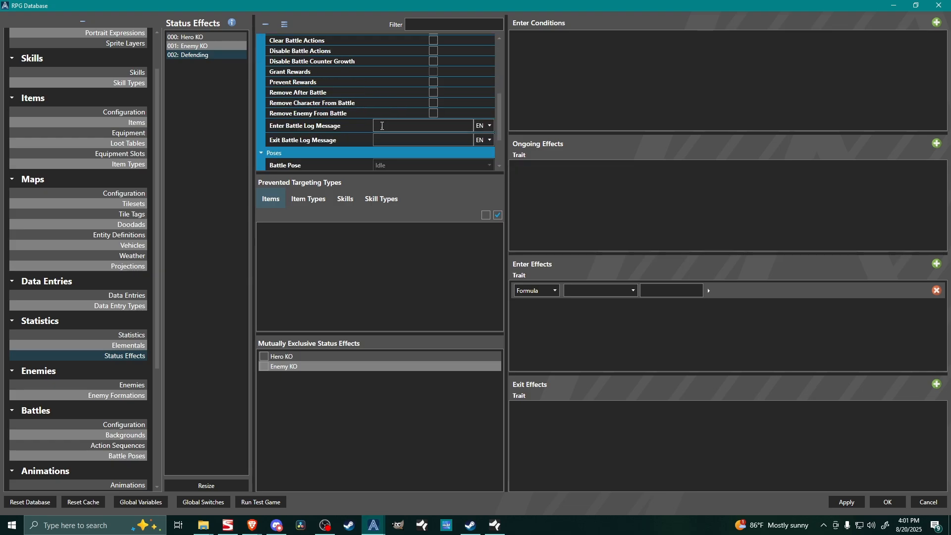
# Review the available battle poses for the Defending status effect and disable its custom battle pose
pyautogui.scroll(-2, 367, 124)
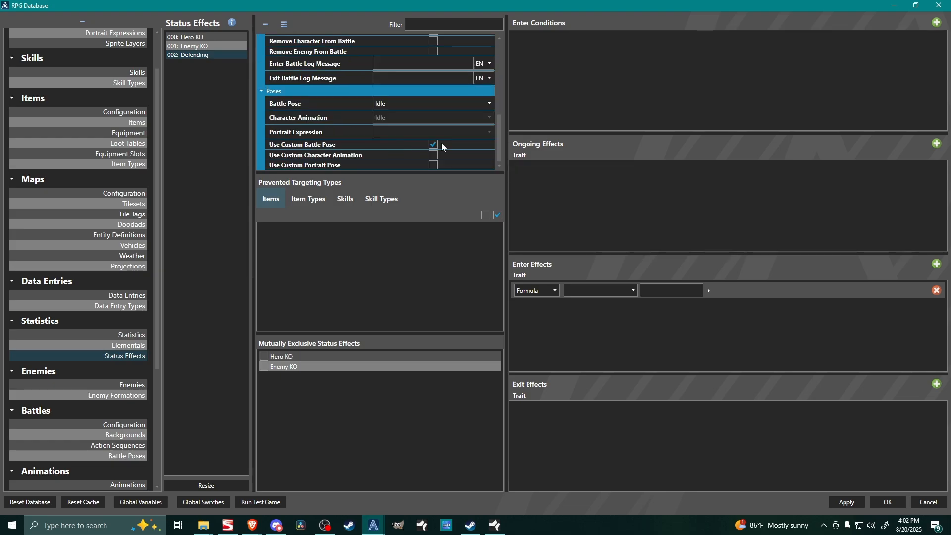
pyautogui.click(385, 101)
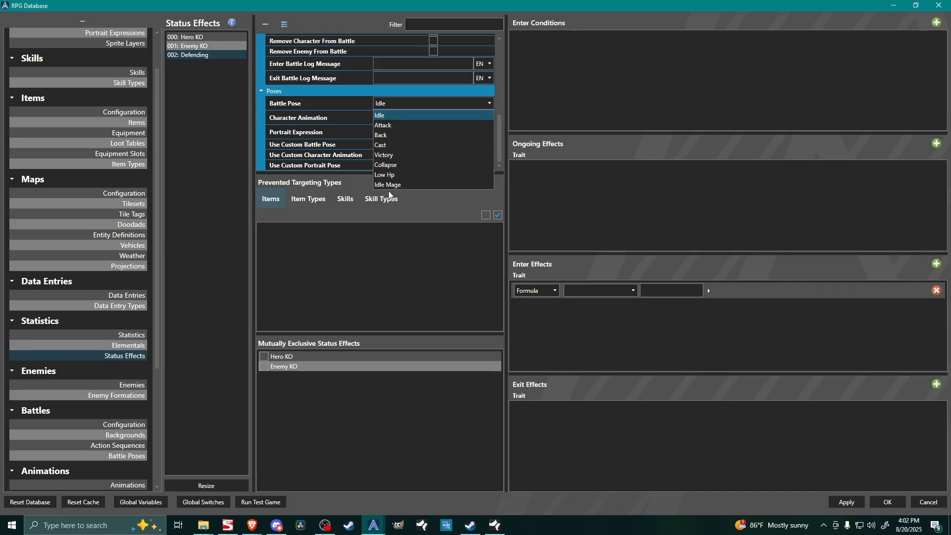
pyautogui.click(691, 182)
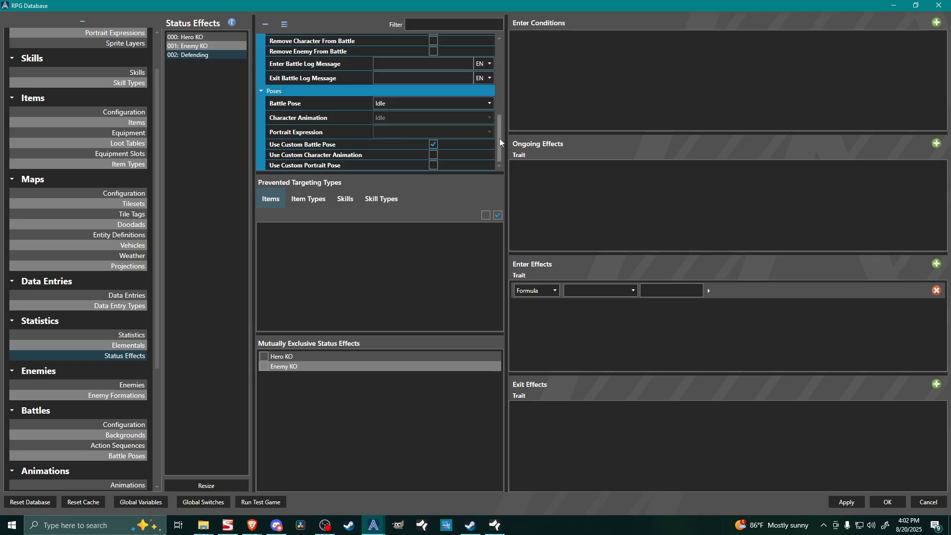
pyautogui.moveTo(499, 139); pyautogui.dragTo(501, 113)
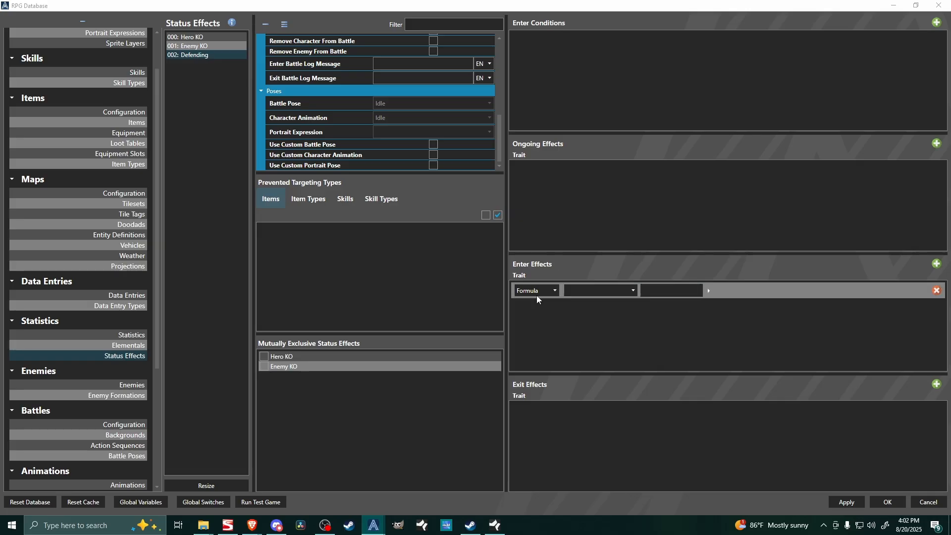
# Change the Defending status effect's enter effect to a Statistic trait that scales Defense to 200%
pyautogui.click(561, 337)
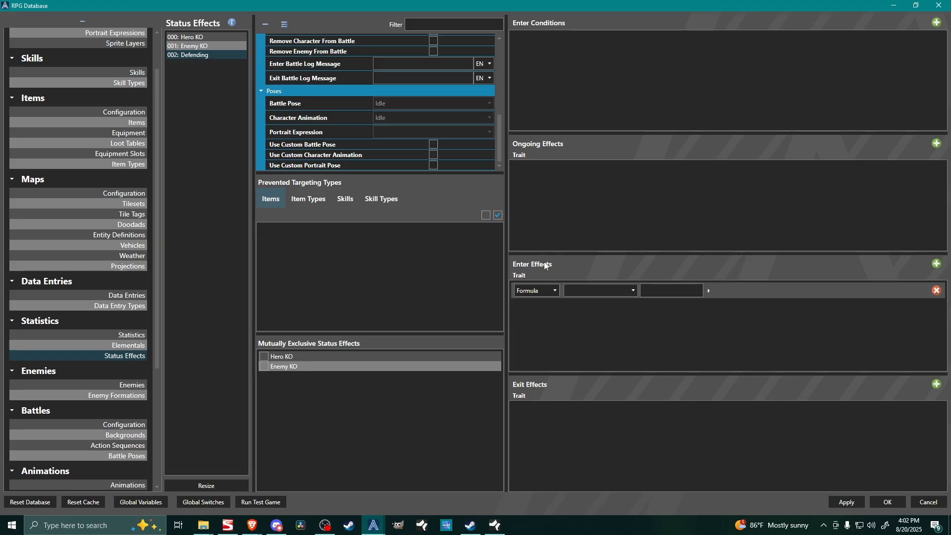
pyautogui.click(532, 290)
pyautogui.click(533, 313)
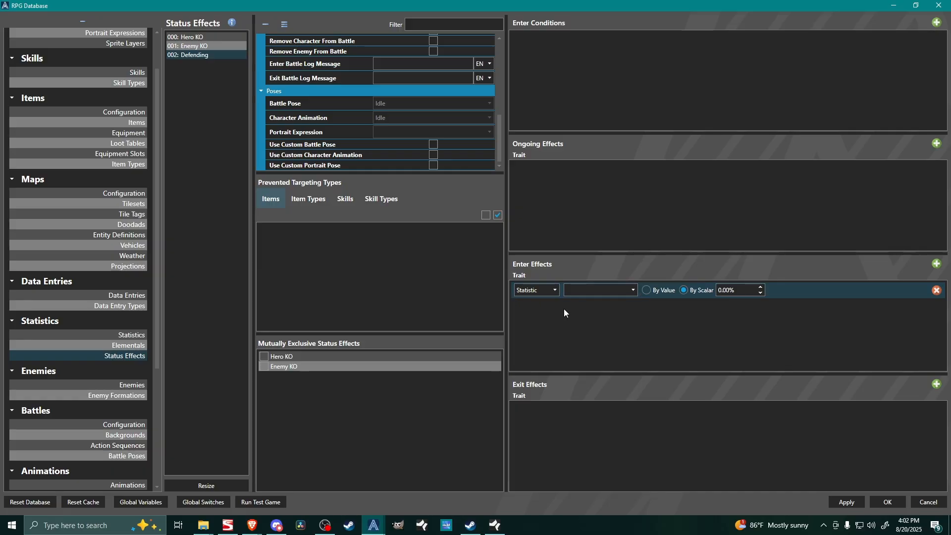
pyautogui.click(596, 290)
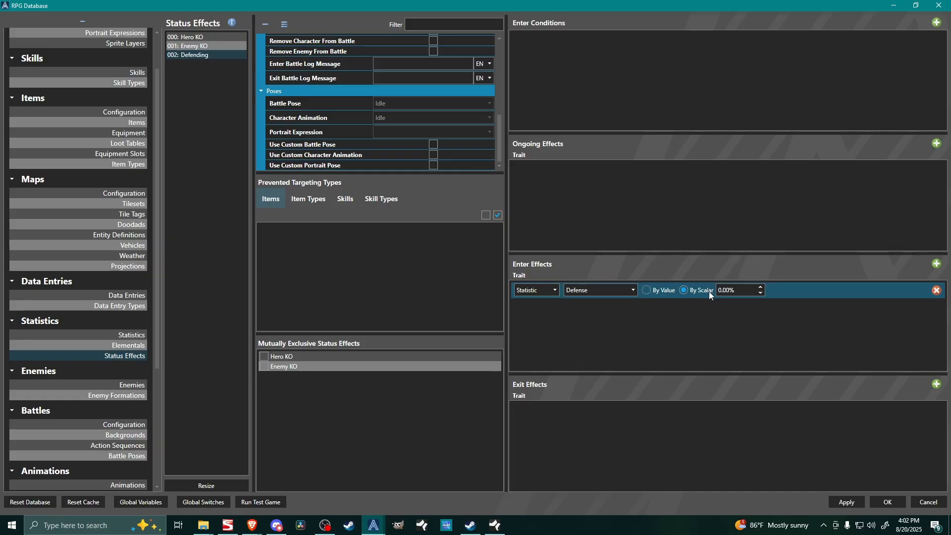
pyautogui.click(744, 291)
pyautogui.write('200')
pyautogui.press('Return')
# Copy the Defense enter effect into the exit effects and set the copy's scalar to 100%
pyautogui.rightClick(799, 292)
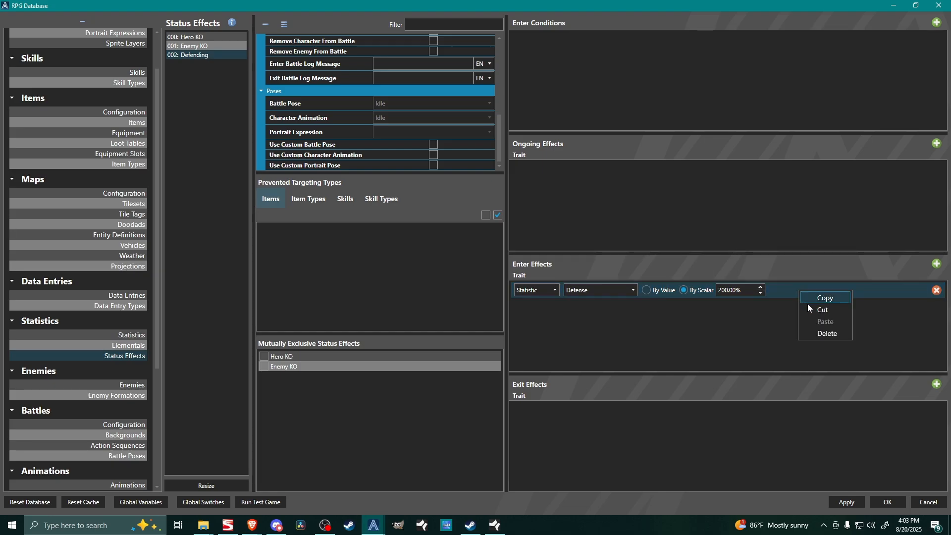
pyautogui.click(807, 302)
pyautogui.rightClick(543, 412)
pyautogui.click(576, 442)
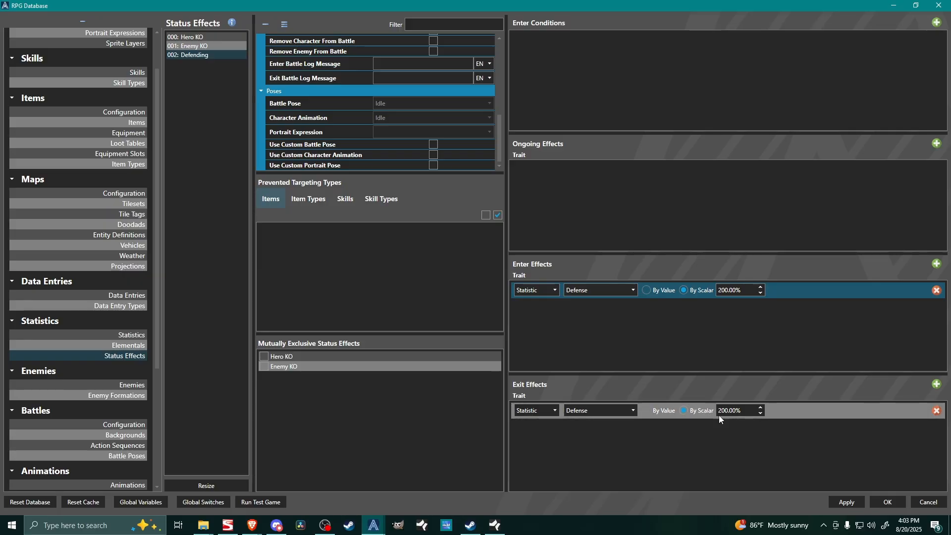
pyautogui.click(745, 410)
pyautogui.write('100')
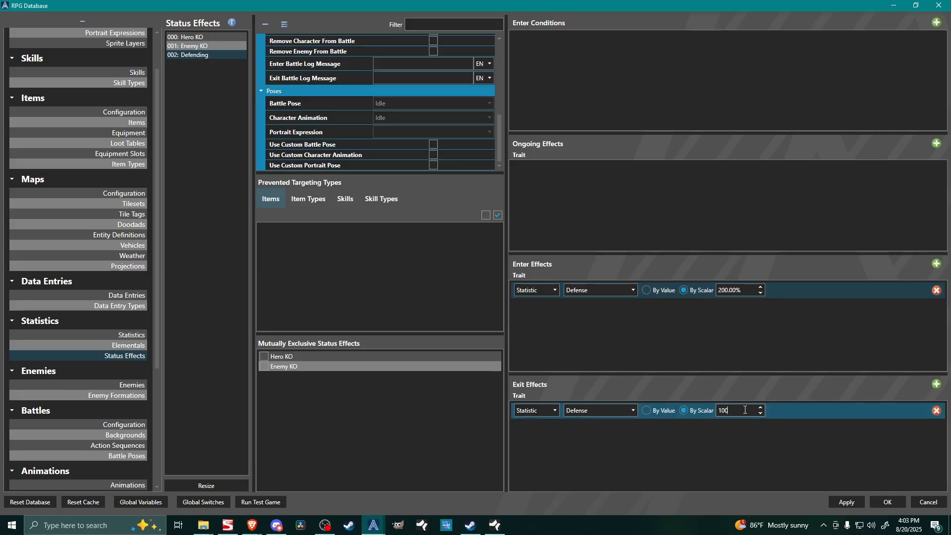
pyautogui.click(789, 418)
# Make the Defending status end when any ongoing effect ends, and add an ongoing effect that occurs for 1 Round
pyautogui.scroll(6, 389, 146)
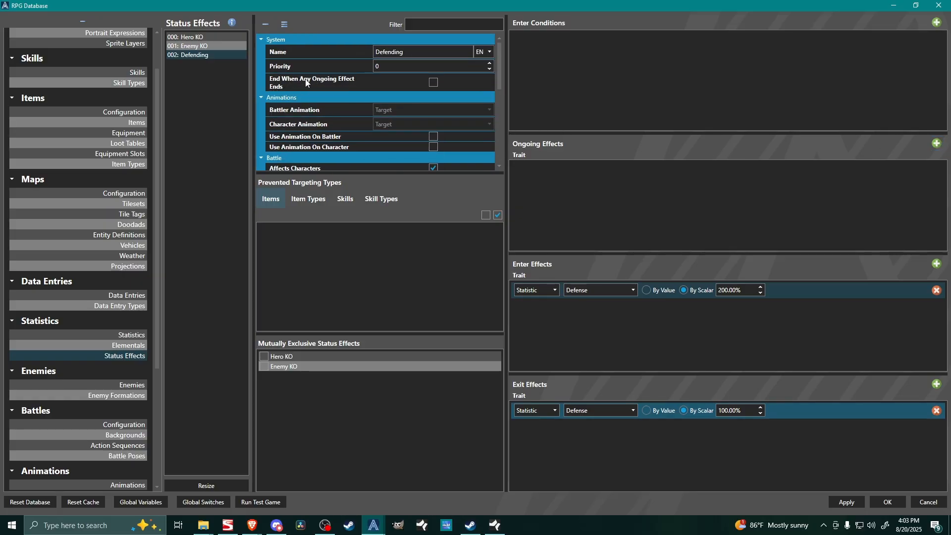
pyautogui.click(433, 84)
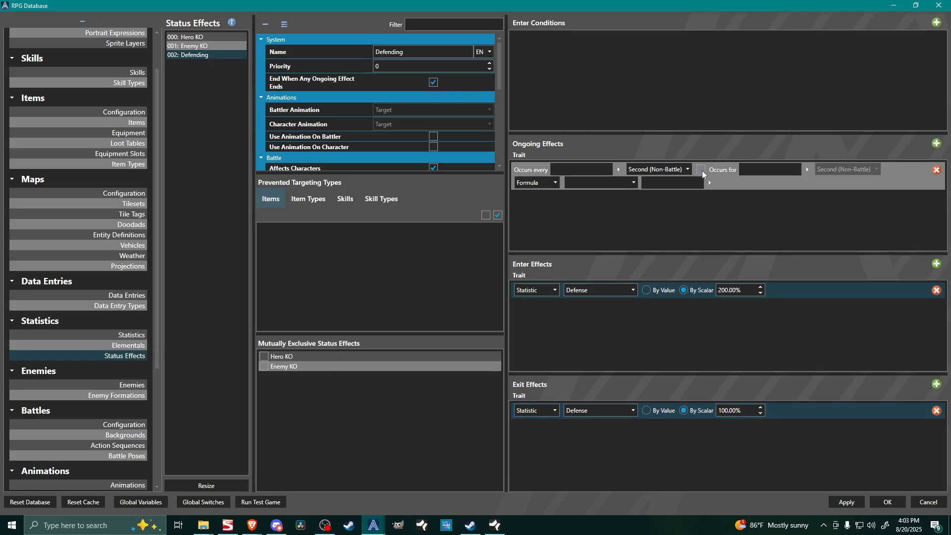
pyautogui.click(702, 170)
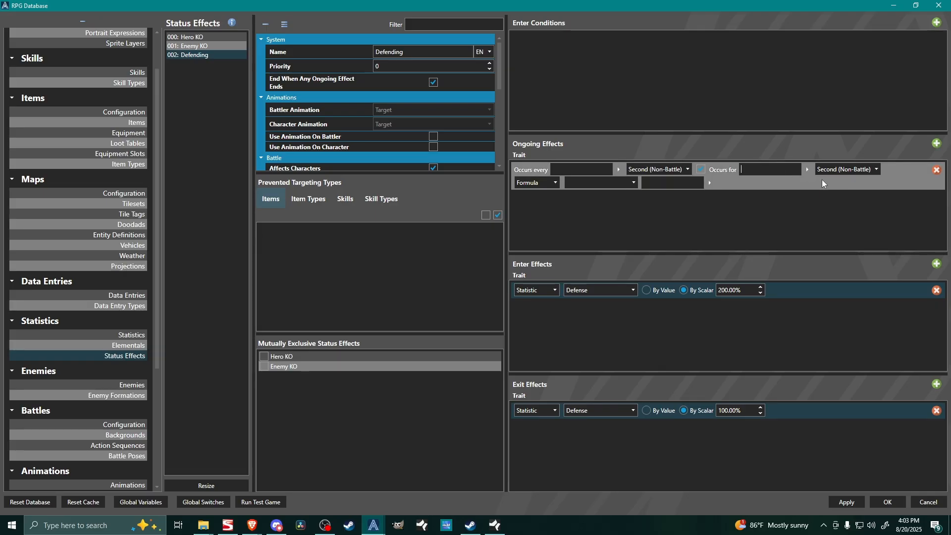
pyautogui.write('1')
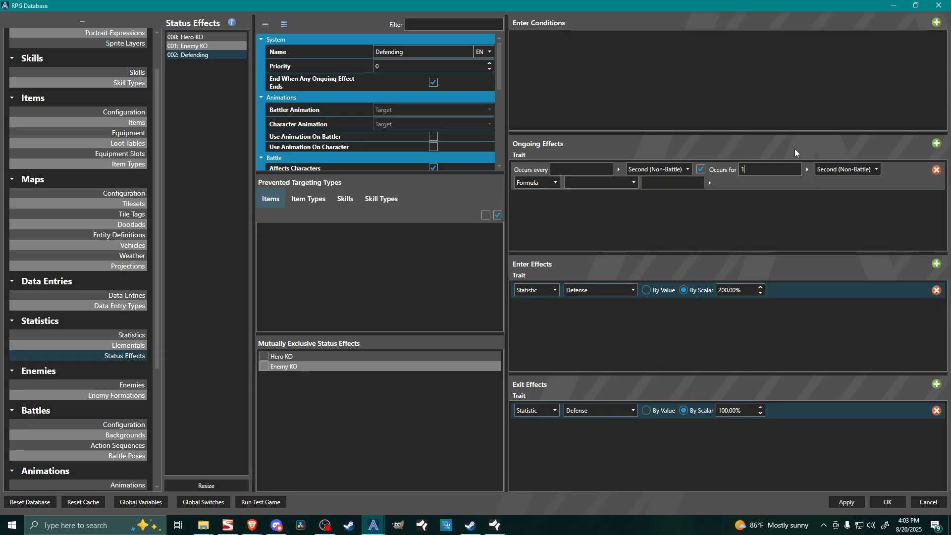
pyautogui.click(840, 171)
pyautogui.click(826, 239)
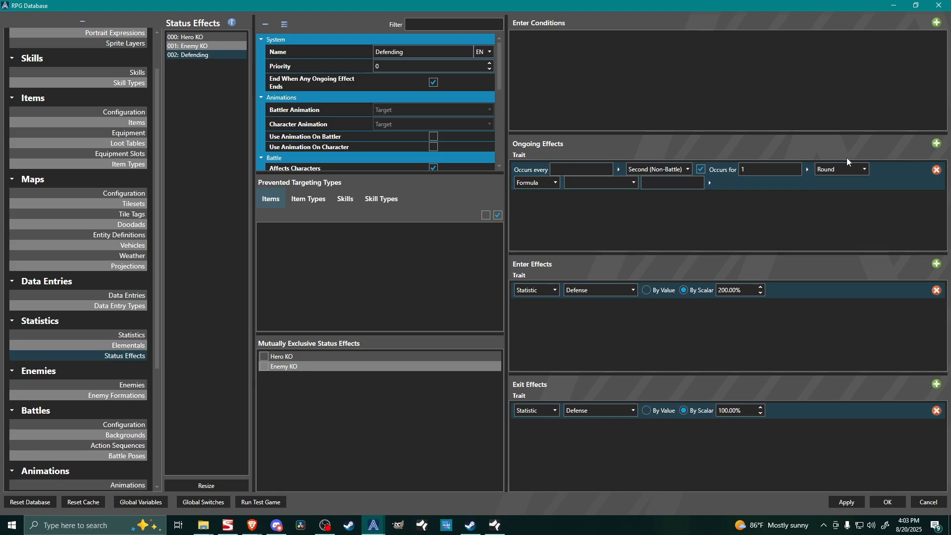
# Extend the battle poses list by one entry and name the new pose "Defend"
pyautogui.scroll(-3, 312, 137)
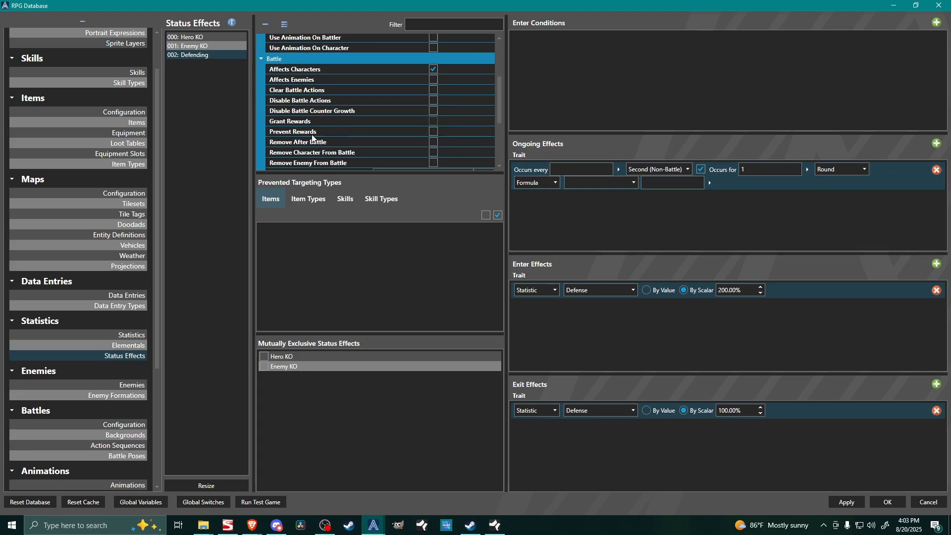
pyautogui.scroll(-3, 312, 138)
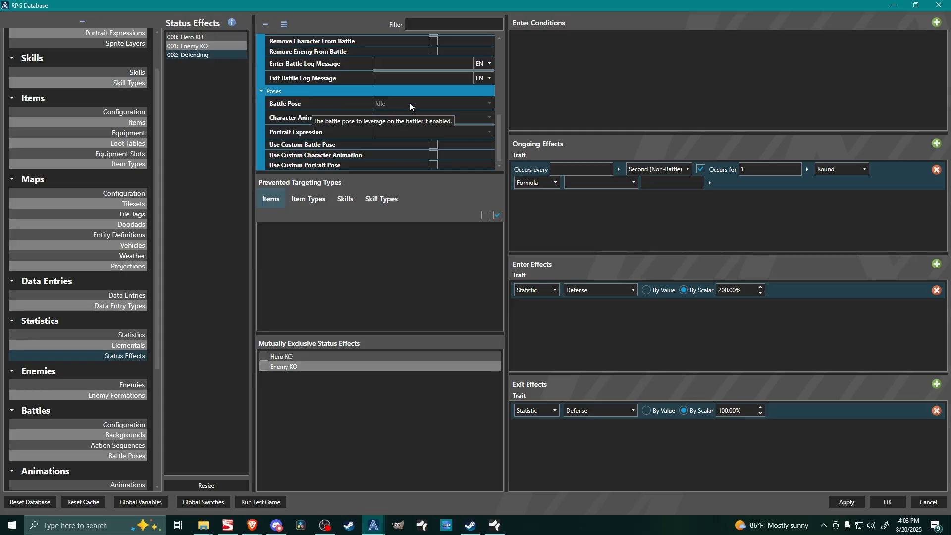
pyautogui.scroll(-2, 74, 350)
pyautogui.click(125, 406)
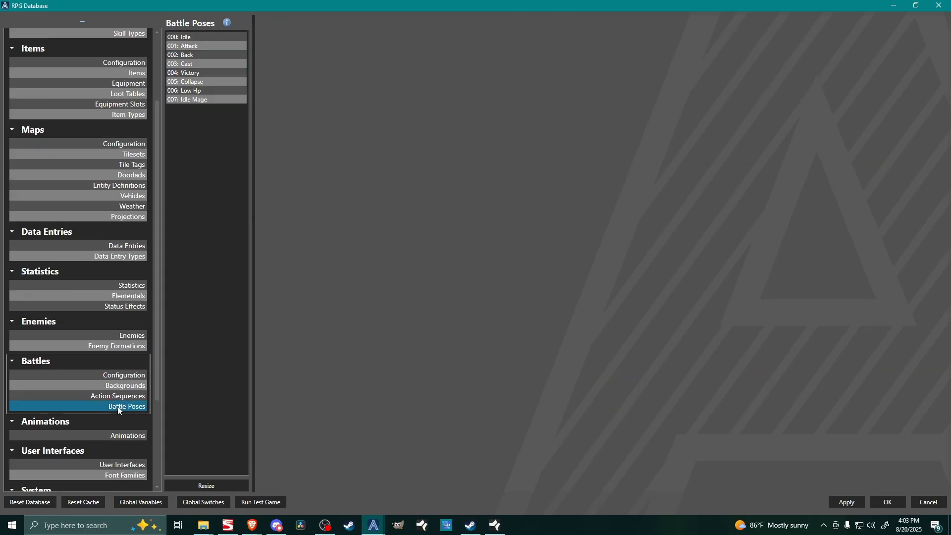
pyautogui.click(215, 487)
pyautogui.click(490, 260)
pyautogui.click(454, 278)
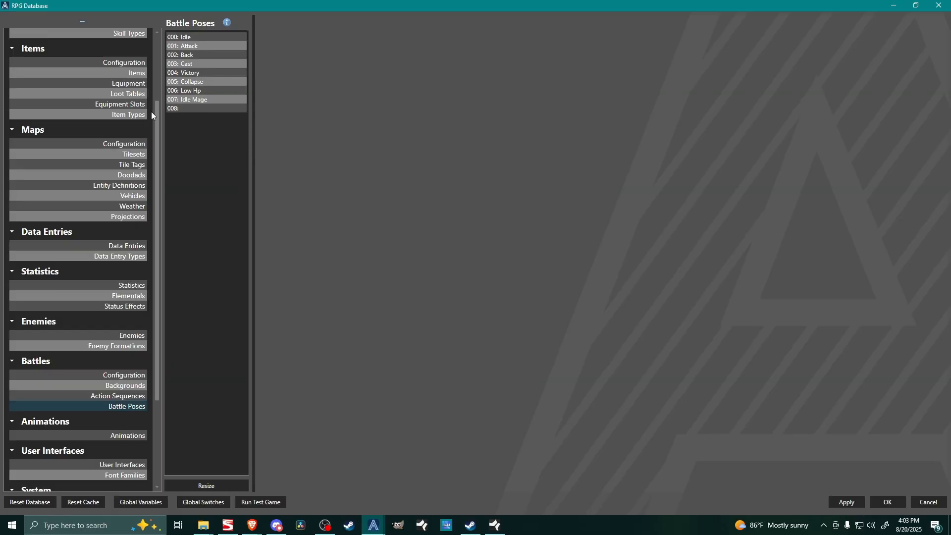
pyautogui.click(186, 110)
pyautogui.click(365, 64)
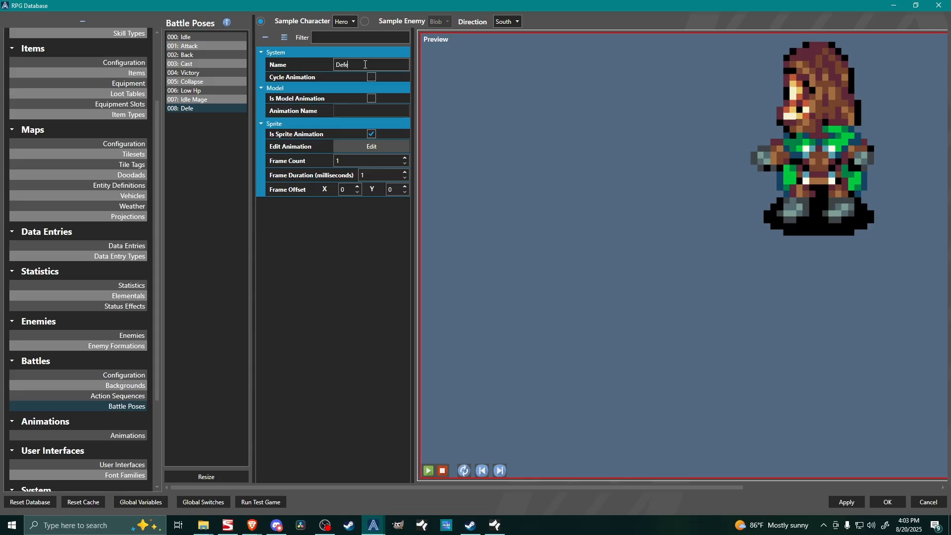
pyautogui.write('Defend')
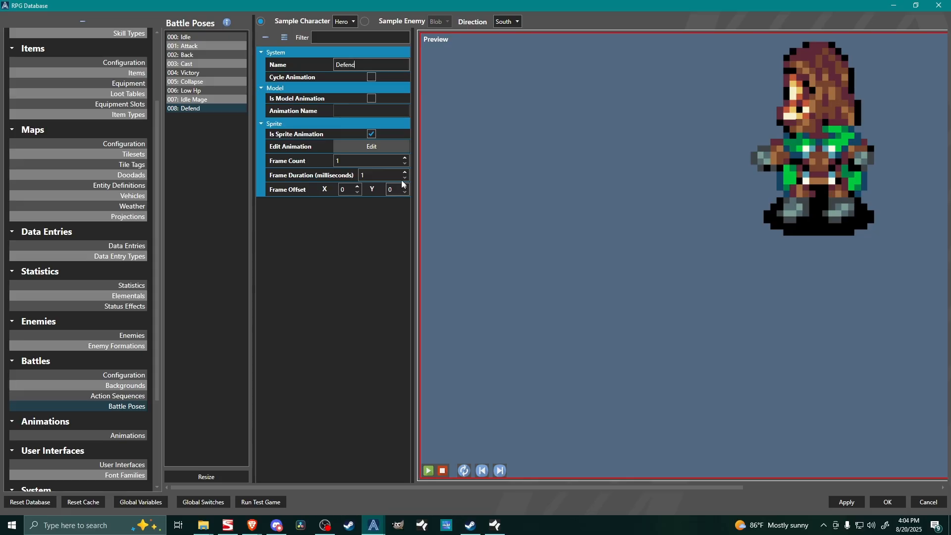
# Assign the Defend battle pose a guarding frame from the battler sprite sheet, at frame offset X 2, Y 4
pyautogui.click(362, 147)
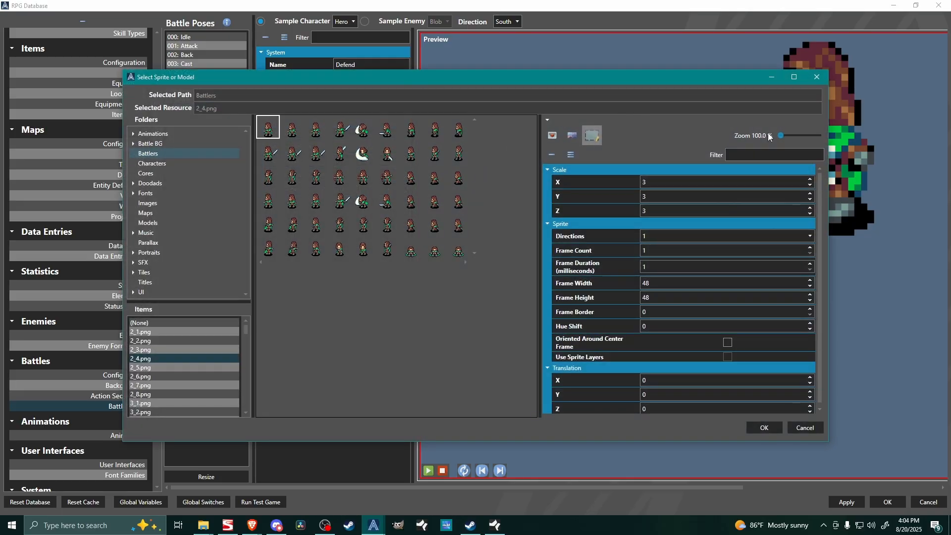
pyautogui.moveTo(781, 135); pyautogui.dragTo(782, 135)
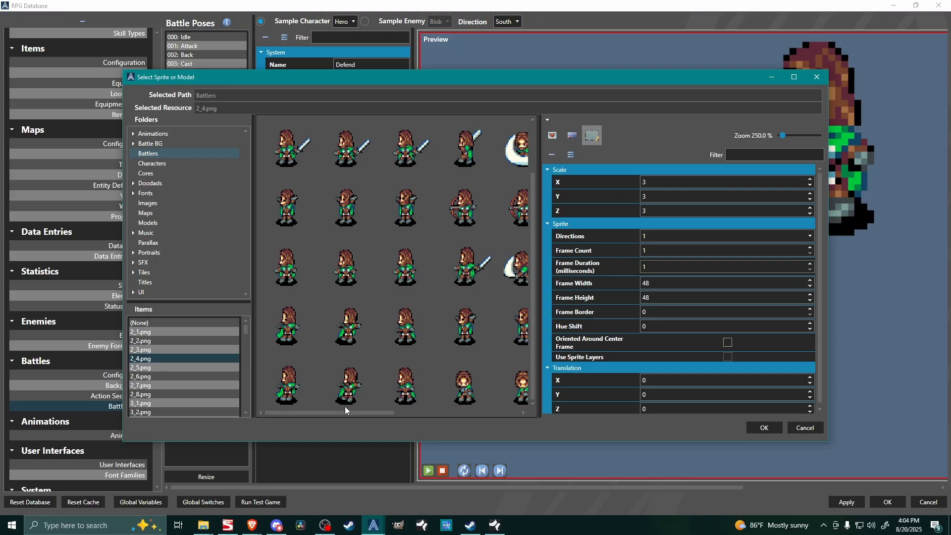
pyautogui.moveTo(344, 409); pyautogui.dragTo(367, 413)
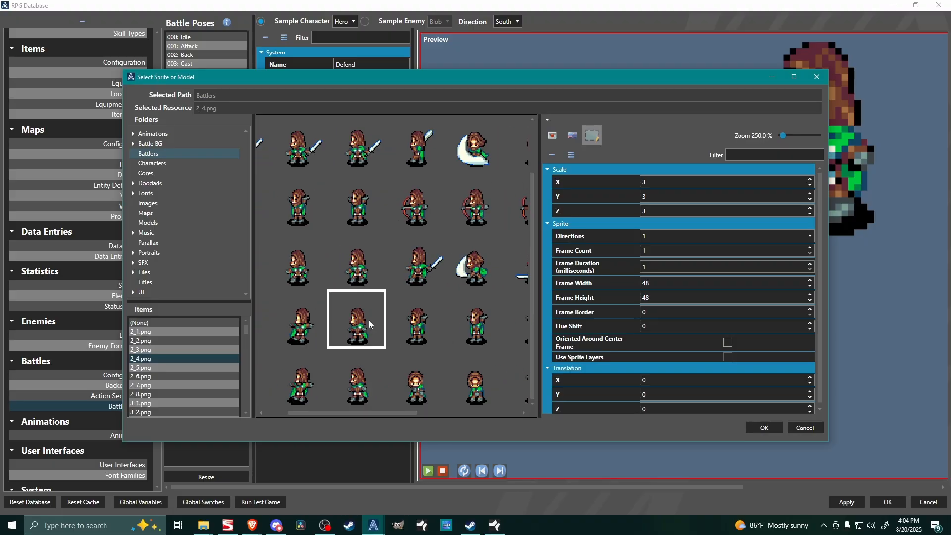
pyautogui.click(764, 428)
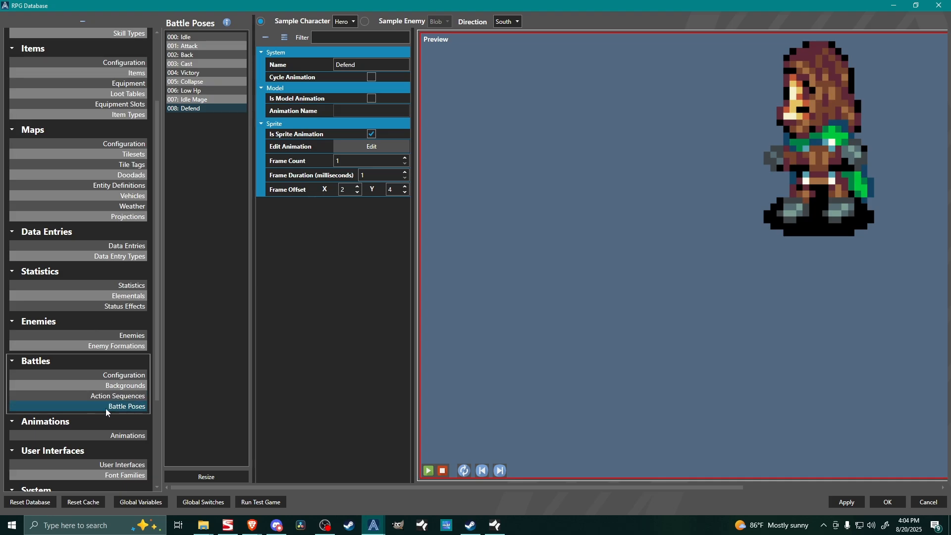
# Enable a custom battle pose for the Defending status effect and set it to Defend
pyautogui.click(122, 305)
pyautogui.click(204, 55)
pyautogui.scroll(-5, 339, 151)
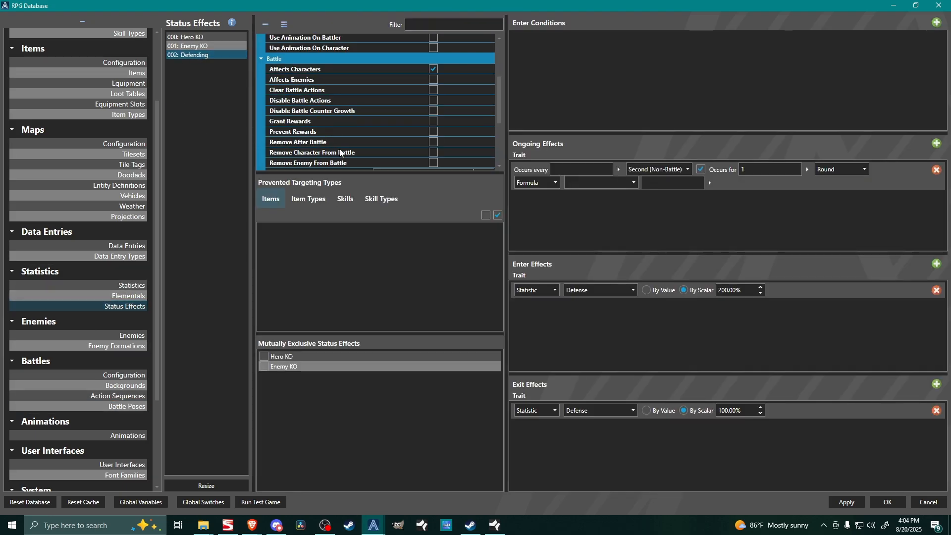
pyautogui.scroll(-2, 339, 151)
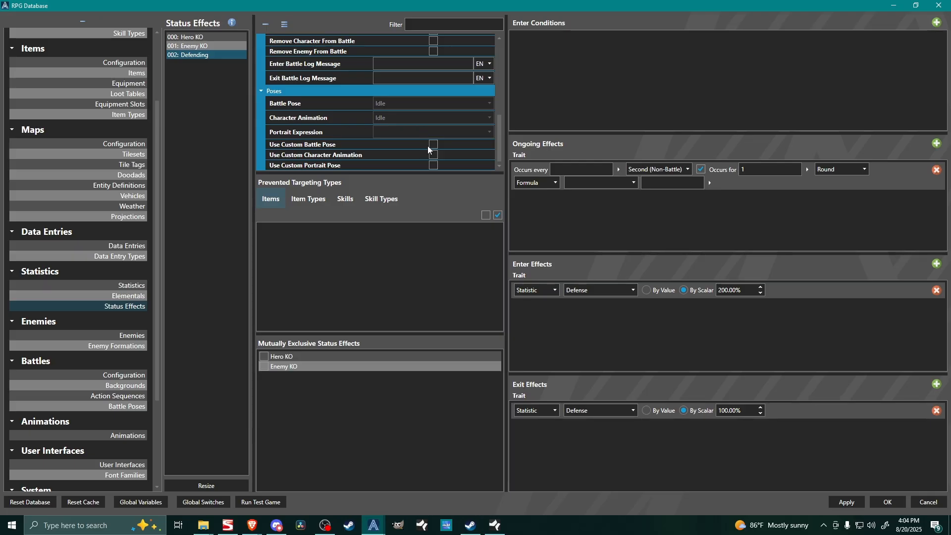
pyautogui.click(434, 144)
pyautogui.click(432, 103)
pyautogui.click(430, 164)
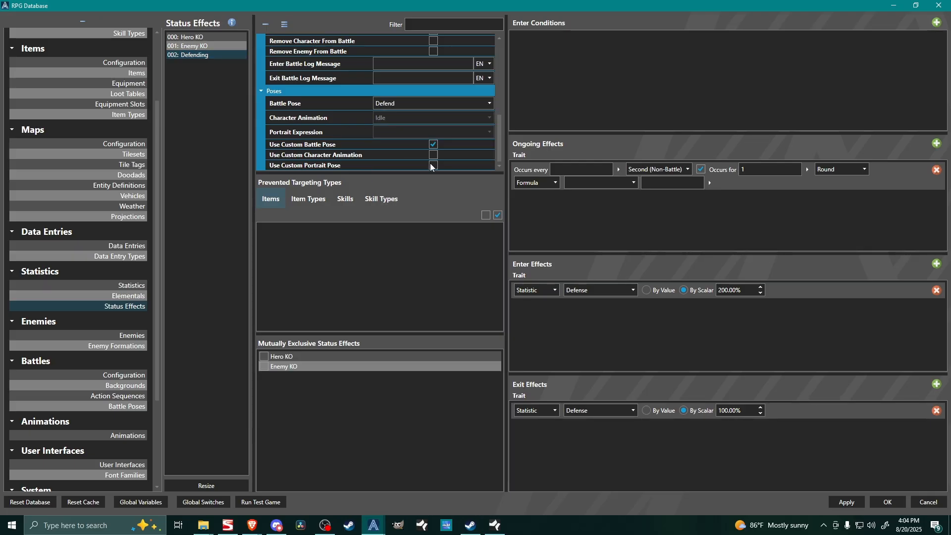
# Extend the battle action sequences list by one entry and select the new blank sequence
pyautogui.scroll(-1, 111, 388)
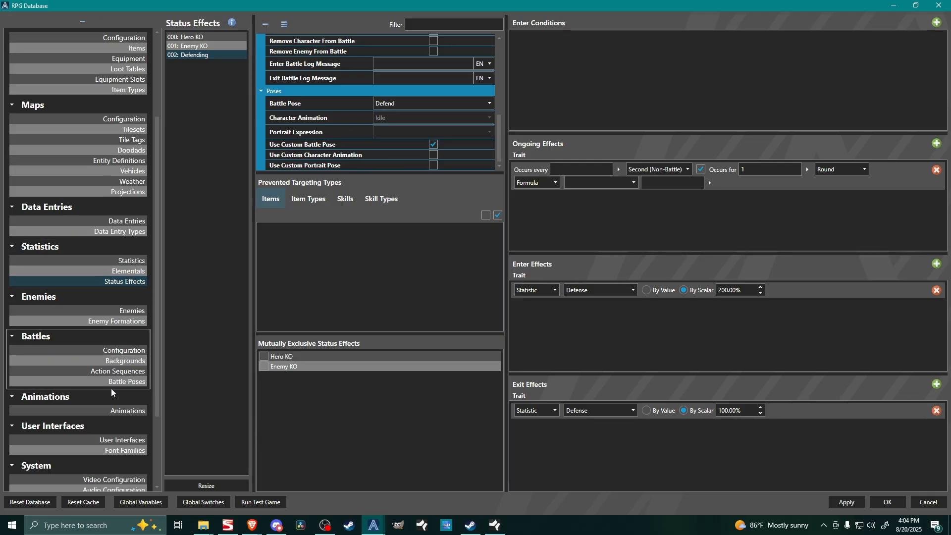
pyautogui.click(119, 371)
pyautogui.click(208, 485)
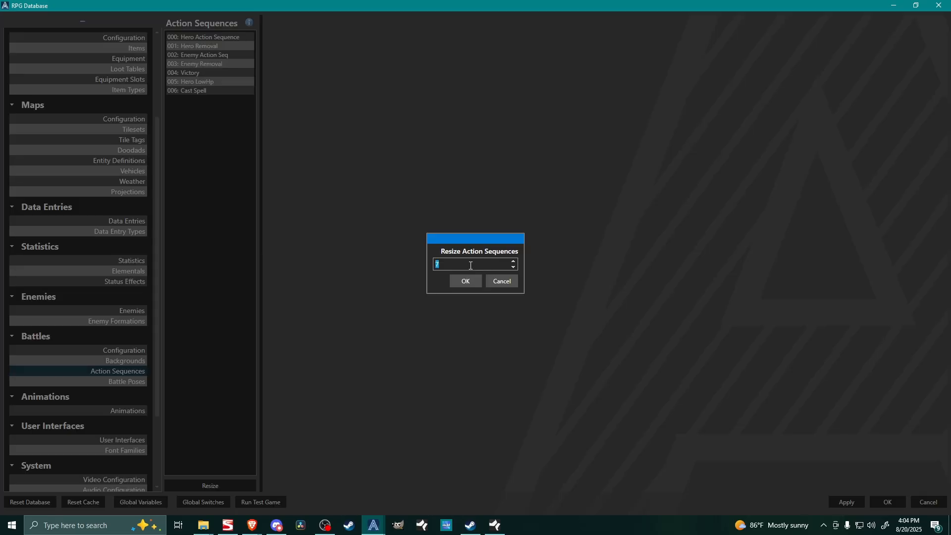
pyautogui.click(467, 280)
pyautogui.click(189, 100)
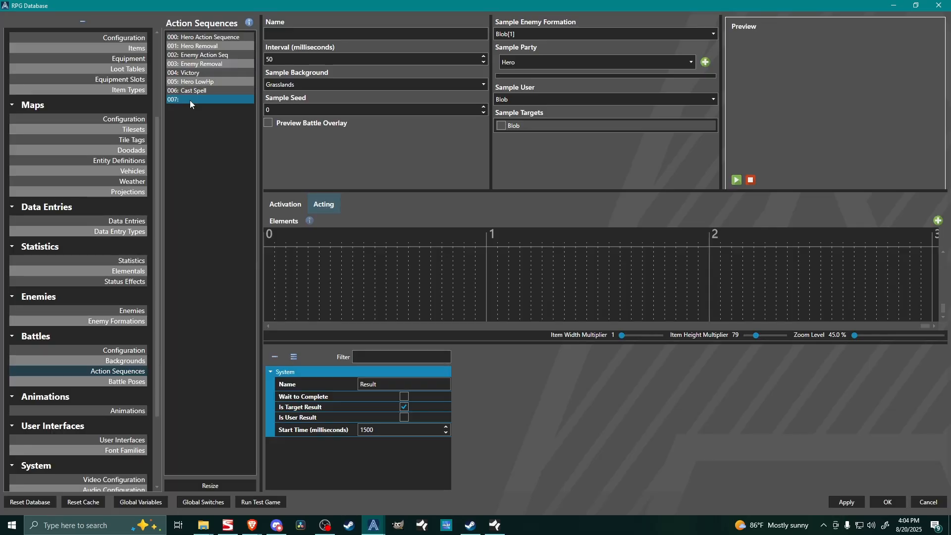
# Name the new action sequence "Defending"
pyautogui.click(269, 252)
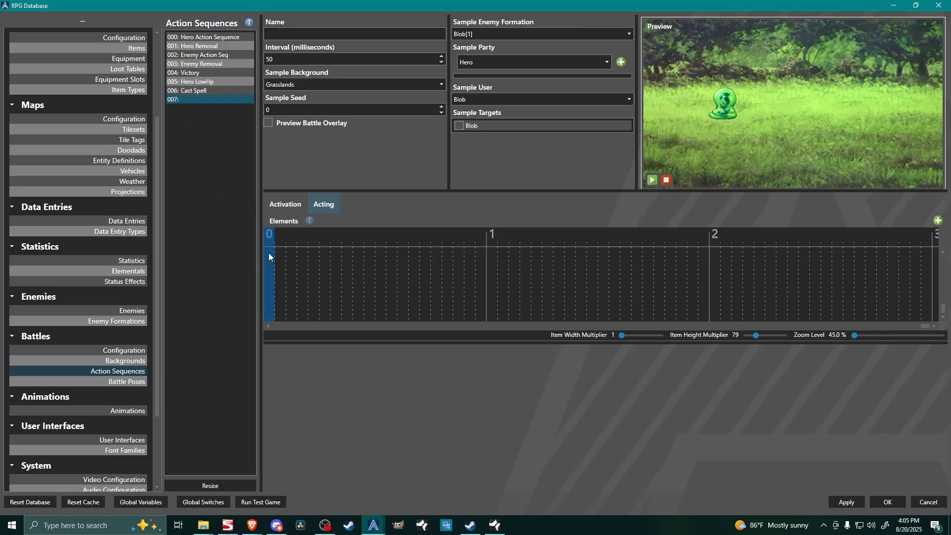
pyautogui.rightClick(270, 251)
pyautogui.click(219, 101)
pyautogui.click(322, 35)
pyautogui.write('Dending')
pyautogui.press('BackSpace')
pyautogui.press('BackSpace')
pyautogui.press('BackSpace')
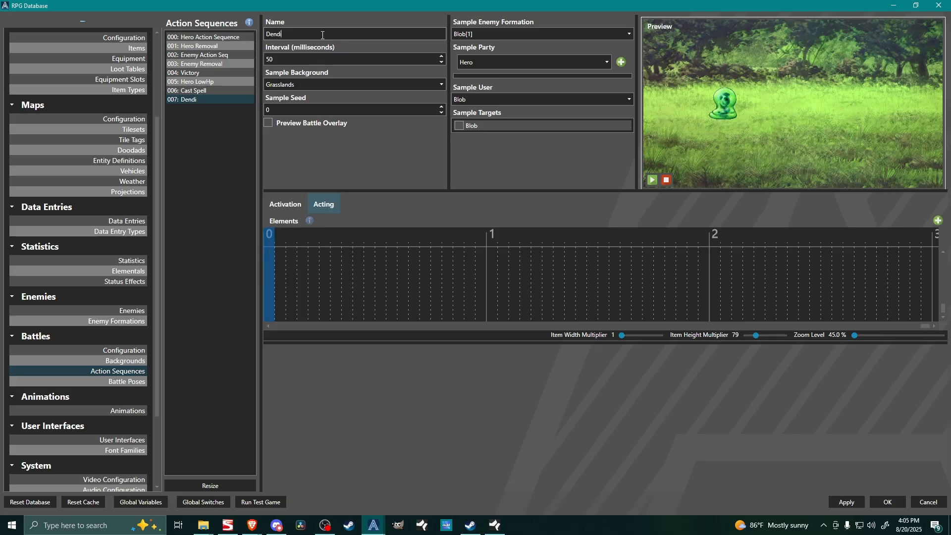
pyautogui.write('fending')
# Add a Battle Pose element at time 0 of the Defending sequence's Acting timeline and set its pose to Defend
pyautogui.rightClick(270, 258)
pyautogui.moveTo(292, 282)
pyautogui.click(376, 305)
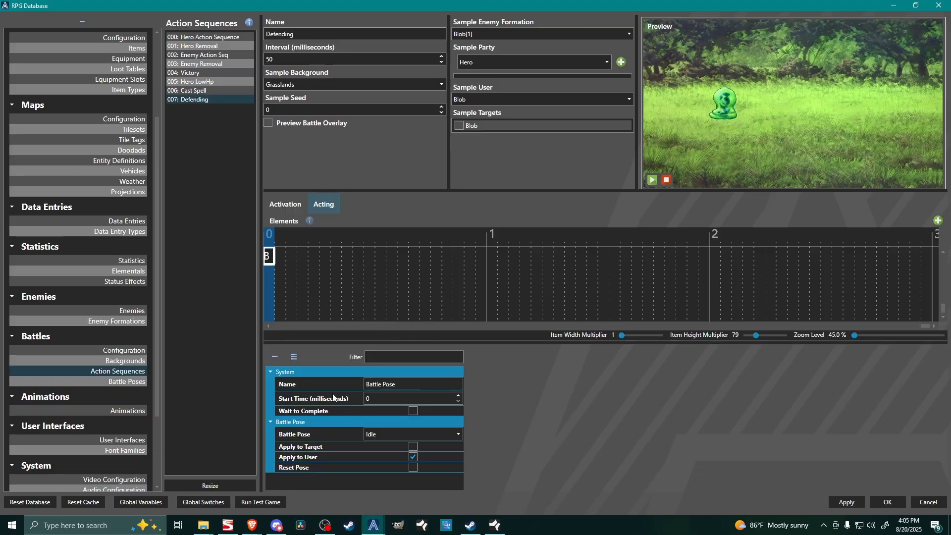
pyautogui.click(397, 434)
pyautogui.click(385, 424)
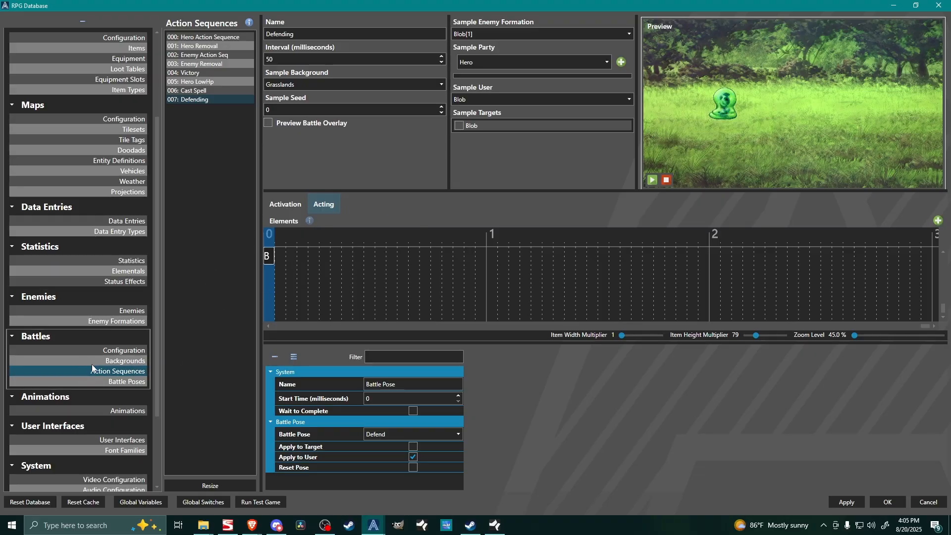
# Enable a custom action sequence for the Defend skill and set it to Defending
pyautogui.scroll(5, 94, 381)
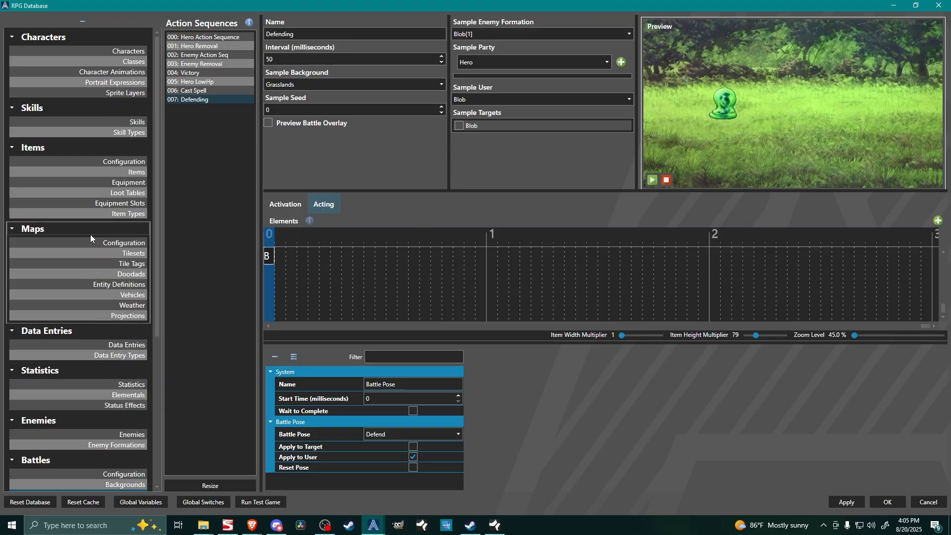
pyautogui.click(134, 121)
pyautogui.click(198, 73)
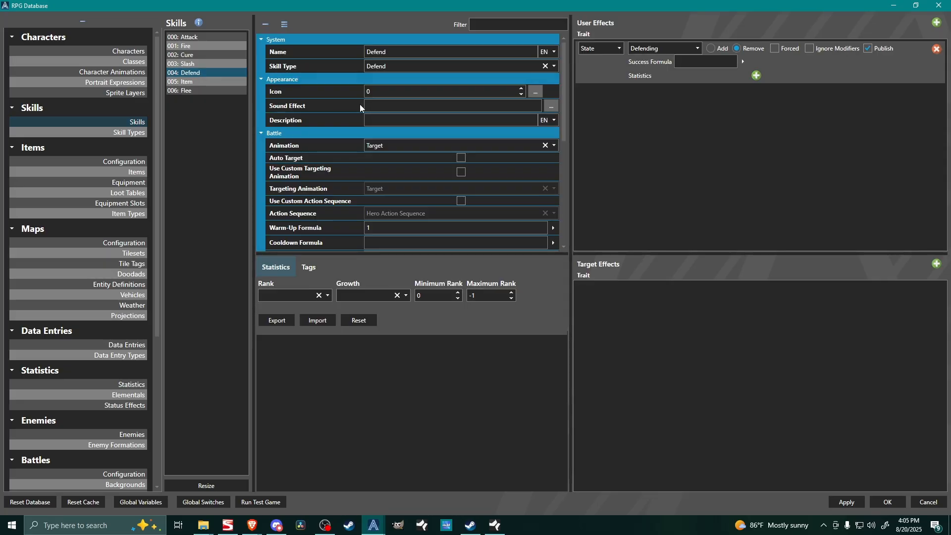
pyautogui.scroll(-2, 463, 147)
pyautogui.click(461, 152)
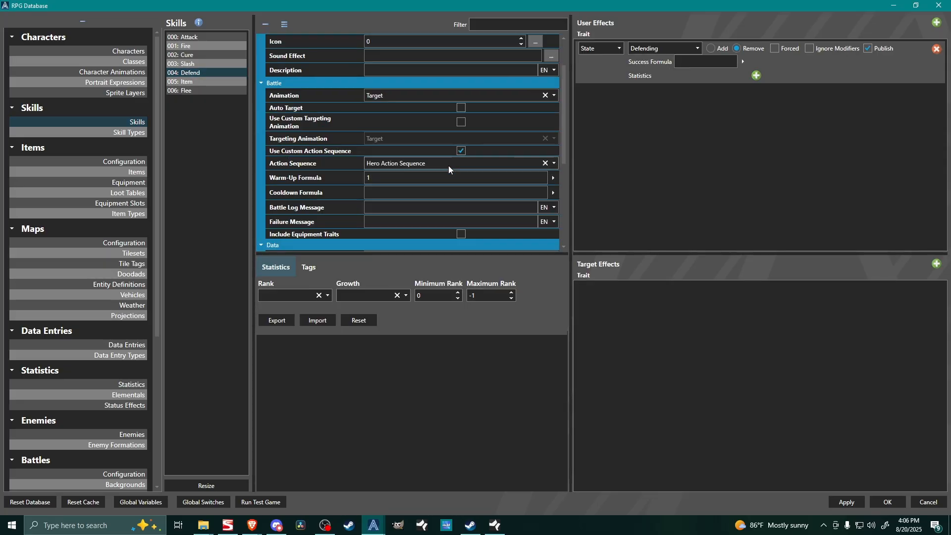
pyautogui.click(448, 166)
pyautogui.click(379, 245)
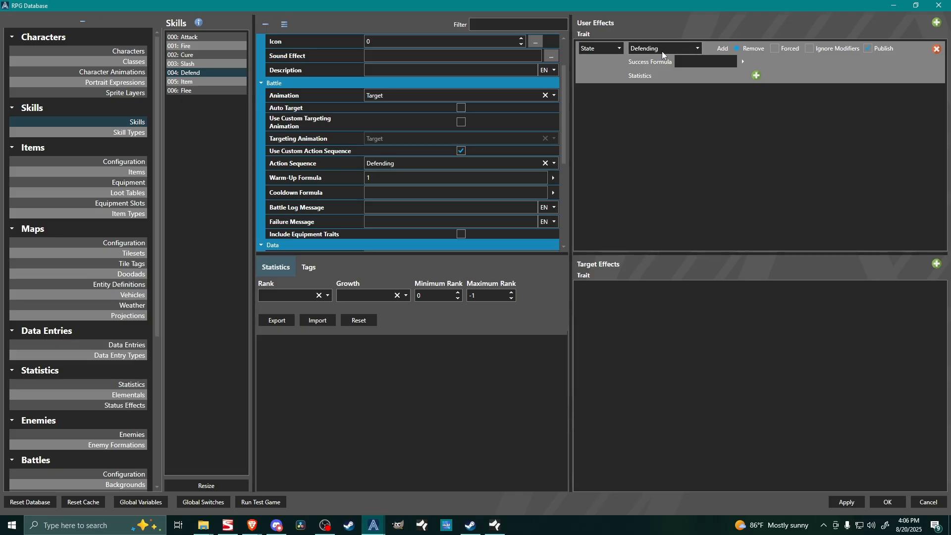
# Make the Defend skill's user effect add the Defending state as Forced, with a success formula of 100
pyautogui.click(689, 49)
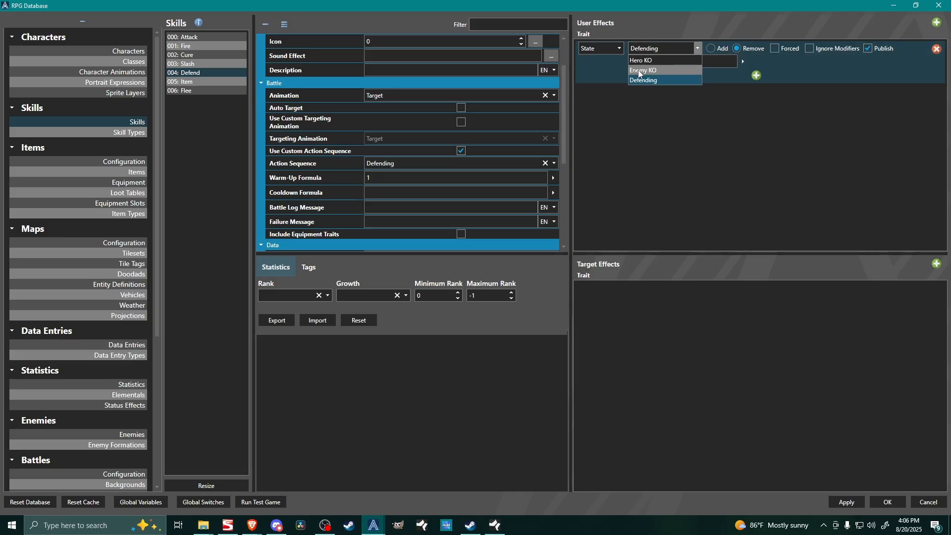
pyautogui.click(661, 50)
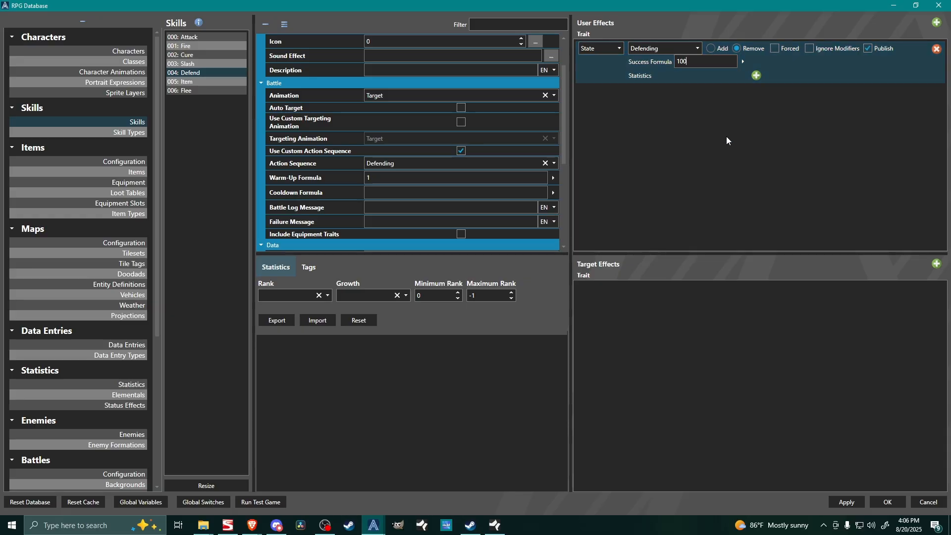
pyautogui.click(718, 50)
pyautogui.click(775, 49)
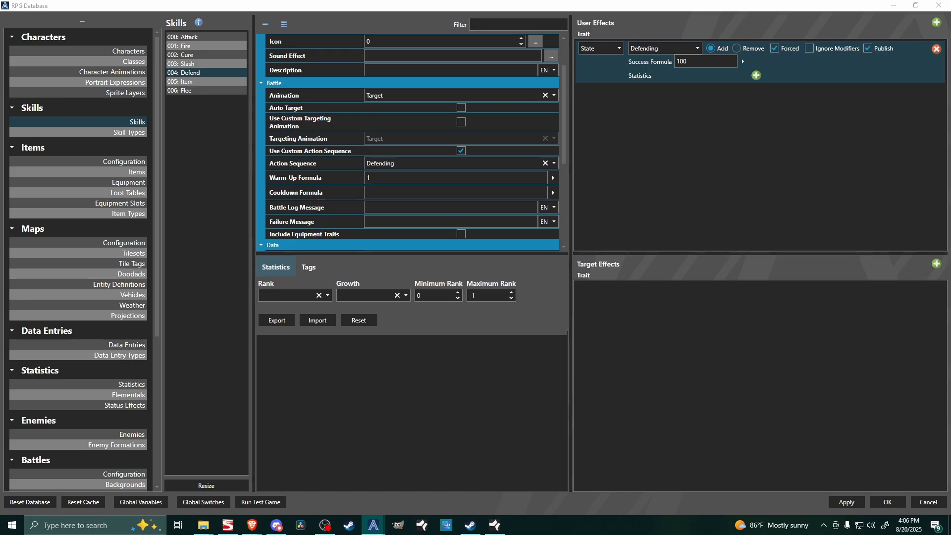
pyautogui.click(596, 187)
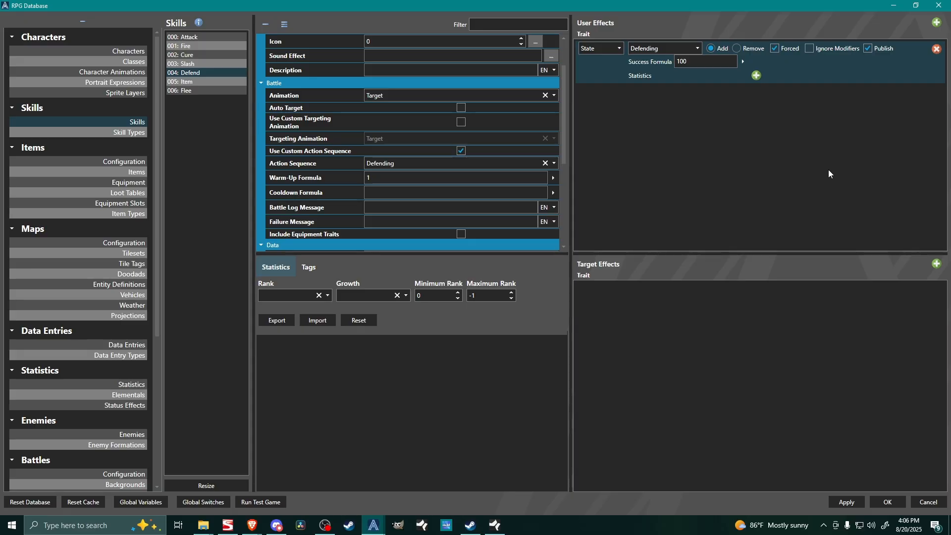
# Examine the battle and data settings of the Defend and Flee skills, including Flee's use scope choices and escape option
pyautogui.scroll(2, 400, 174)
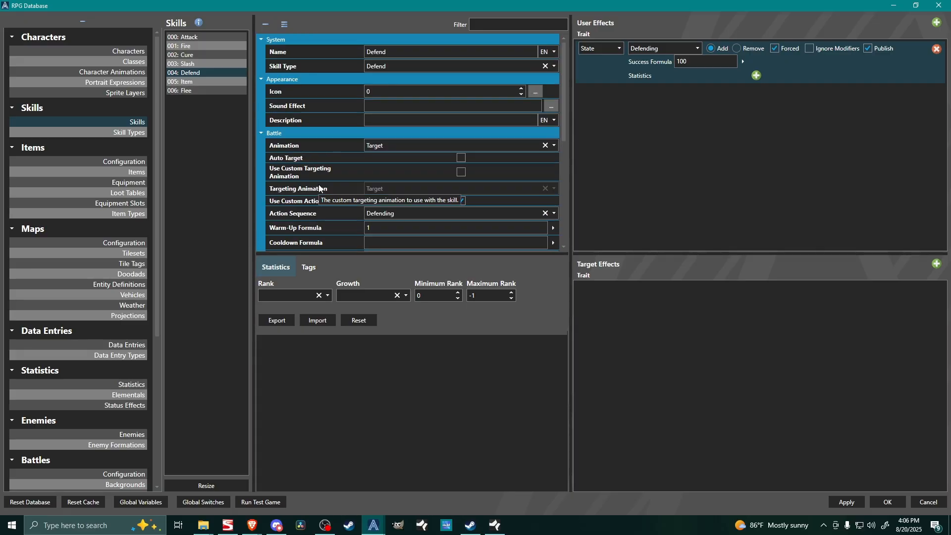
pyautogui.scroll(-5, 400, 173)
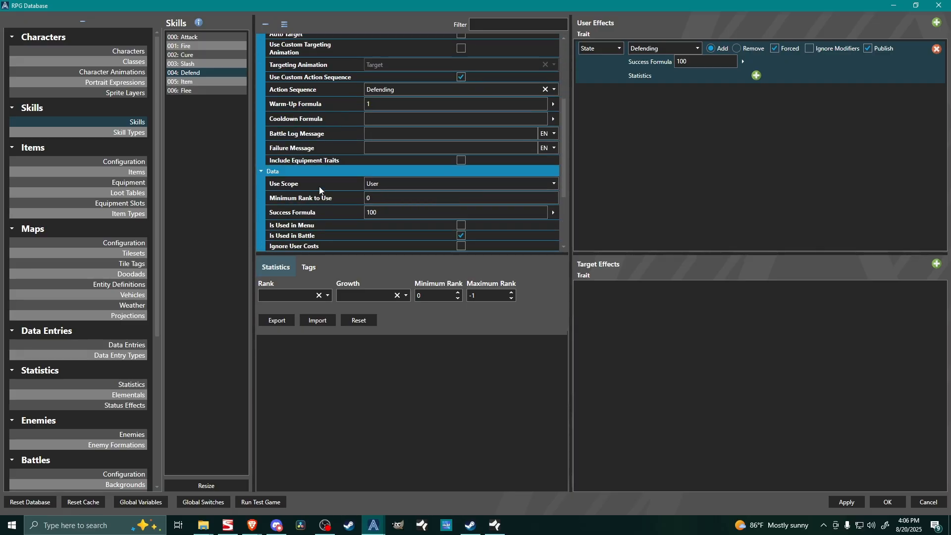
pyautogui.scroll(-4, 290, 213)
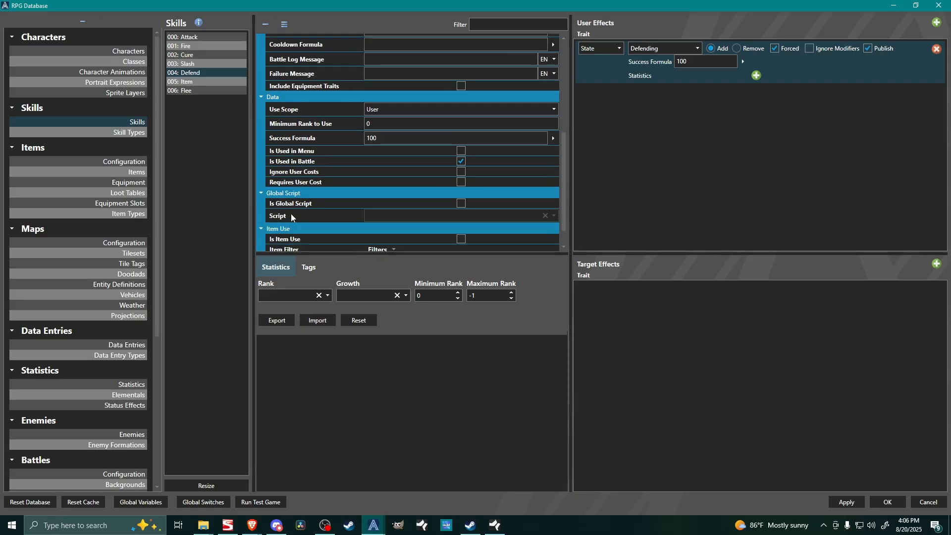
pyautogui.click(191, 91)
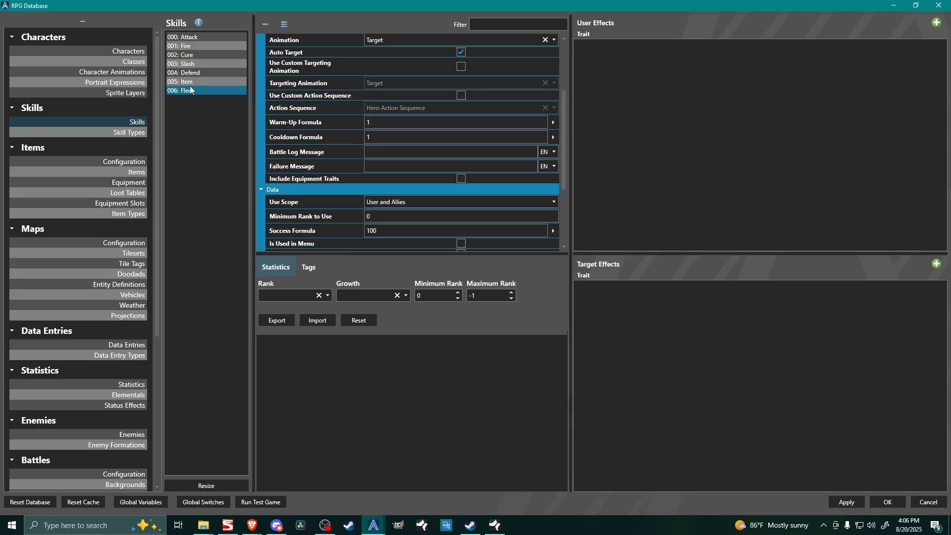
pyautogui.scroll(4, 317, 111)
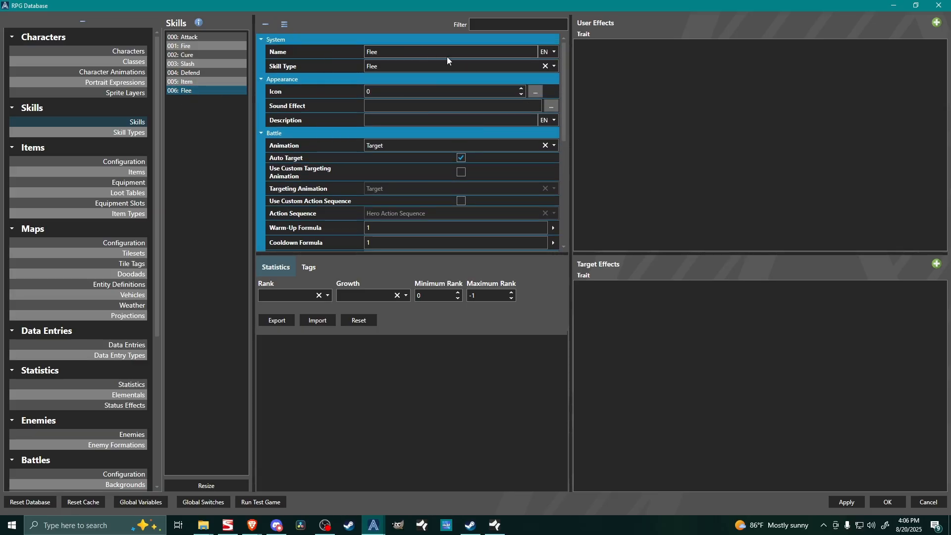
pyautogui.scroll(-3, 342, 125)
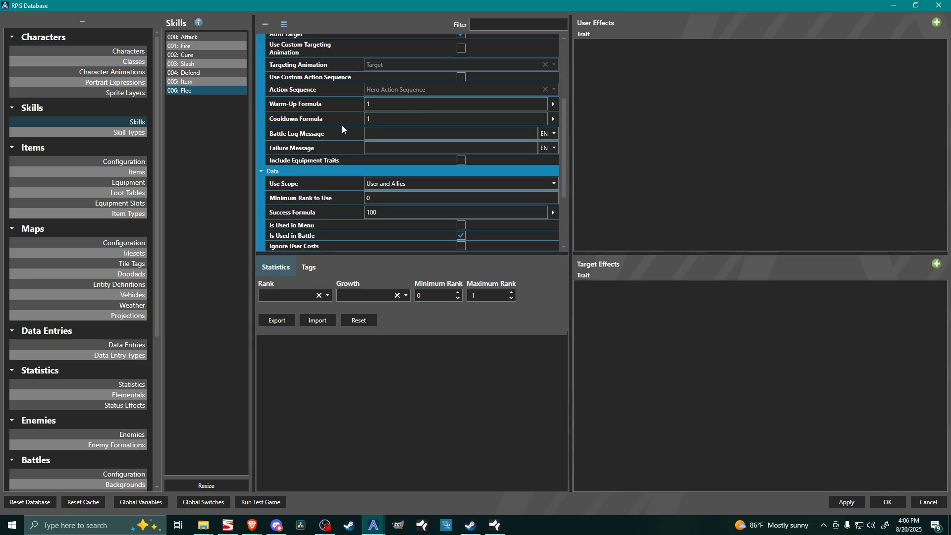
pyautogui.scroll(-1, 342, 125)
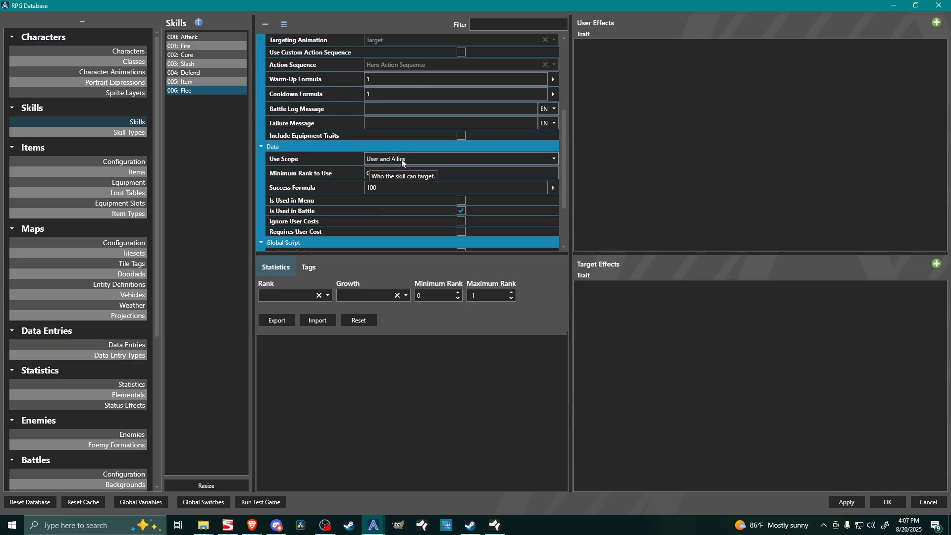
pyautogui.click(409, 159)
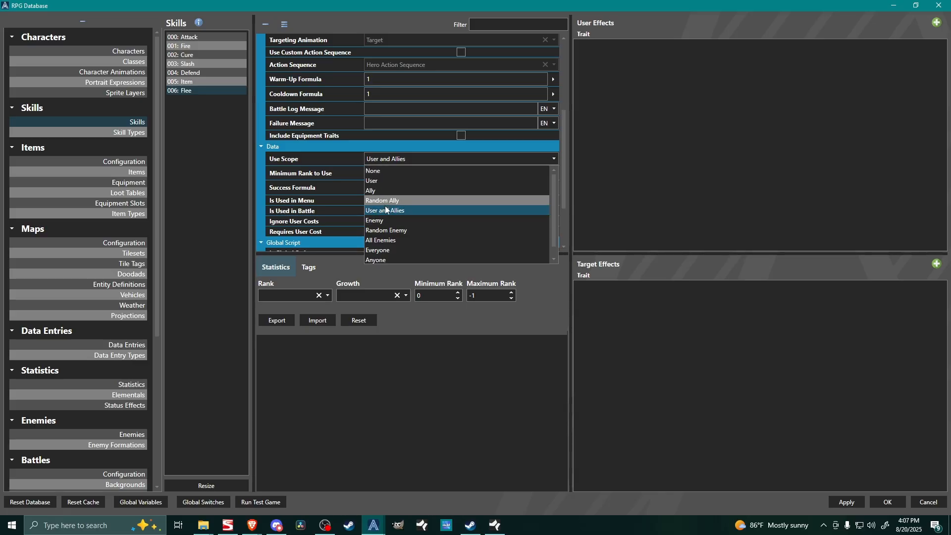
pyautogui.click(401, 211)
pyautogui.scroll(-3, 306, 181)
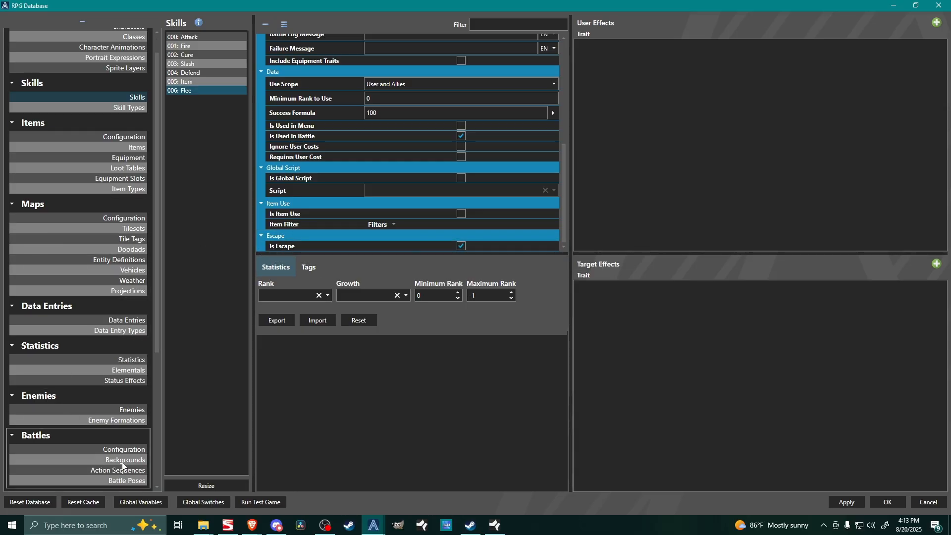
# Add an End Battle command with Return to Prior Scene enabled to the battle configuration's Escape script, and apply the database changes
pyautogui.click(108, 448)
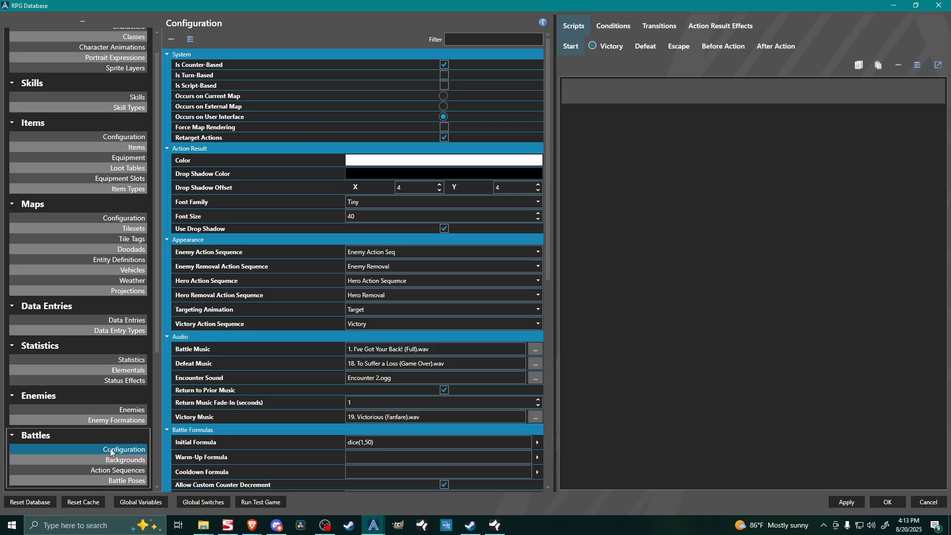
pyautogui.click(683, 62)
pyautogui.rightClick(654, 94)
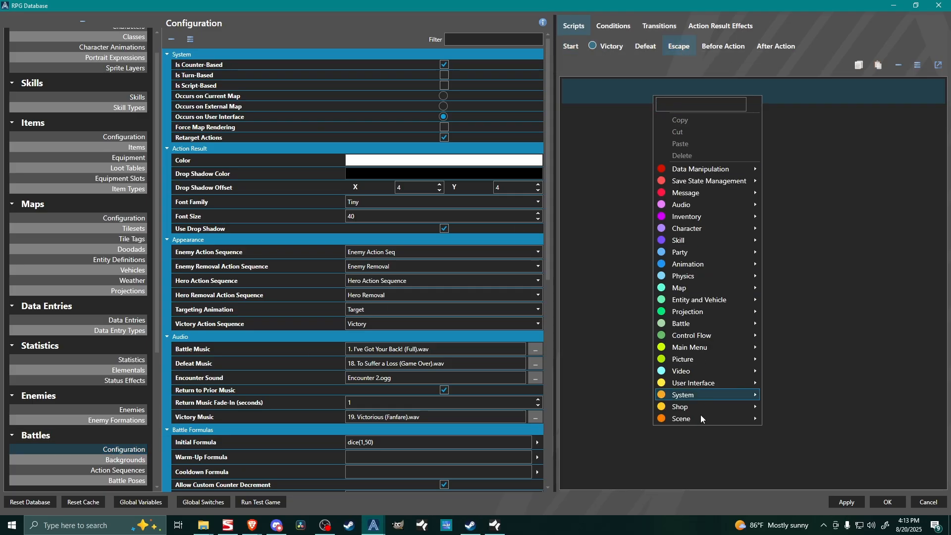
pyautogui.moveTo(689, 323)
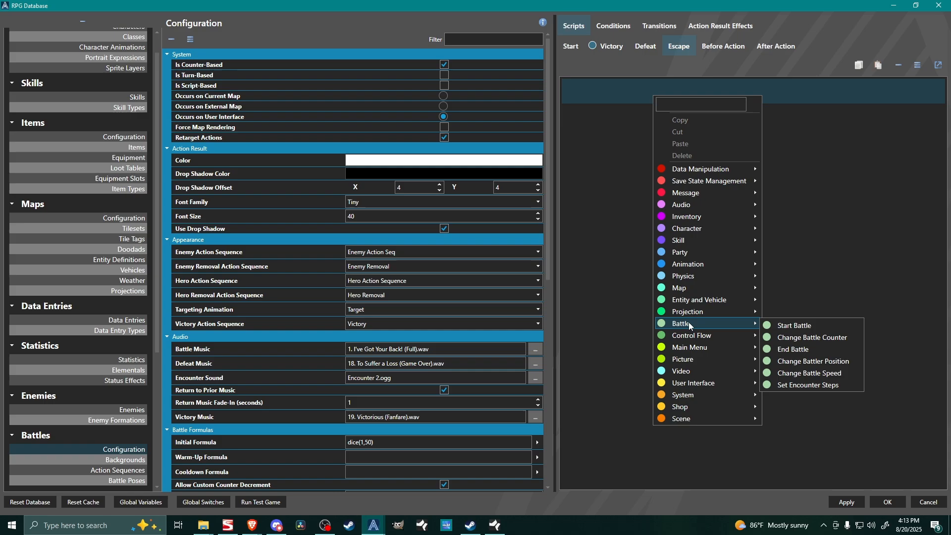
pyautogui.click(792, 350)
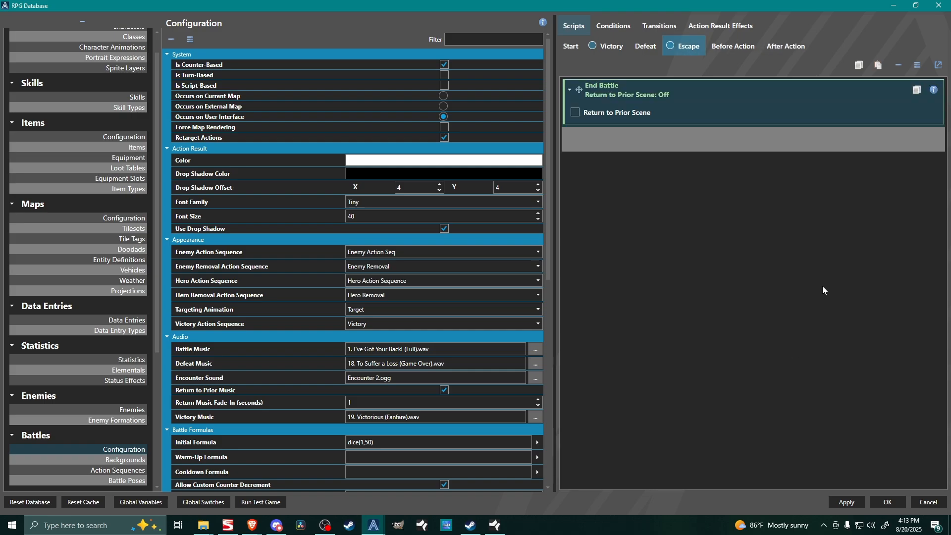
pyautogui.click(575, 112)
pyautogui.click(848, 503)
# Run a test game, enter a battle and have the Healer flee from it
pyautogui.click(939, 43)
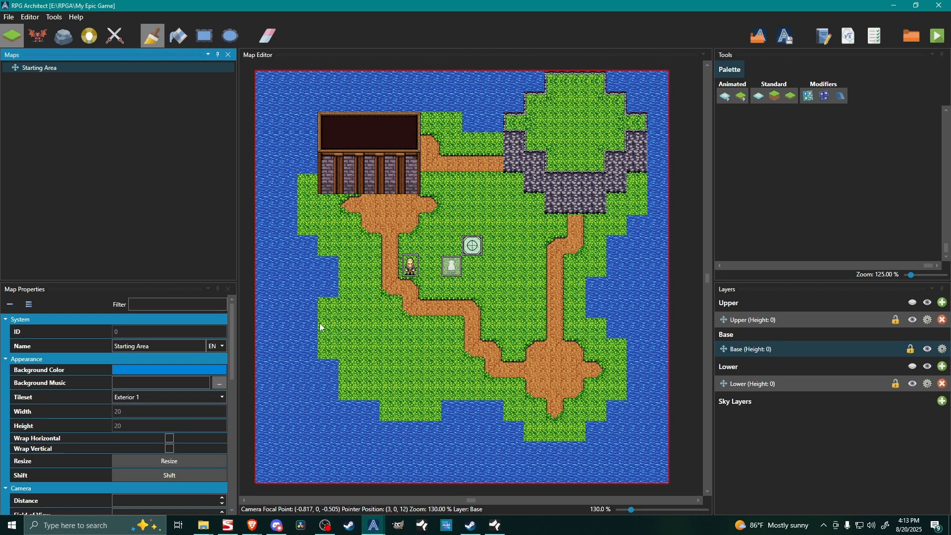
pyautogui.press('Right')
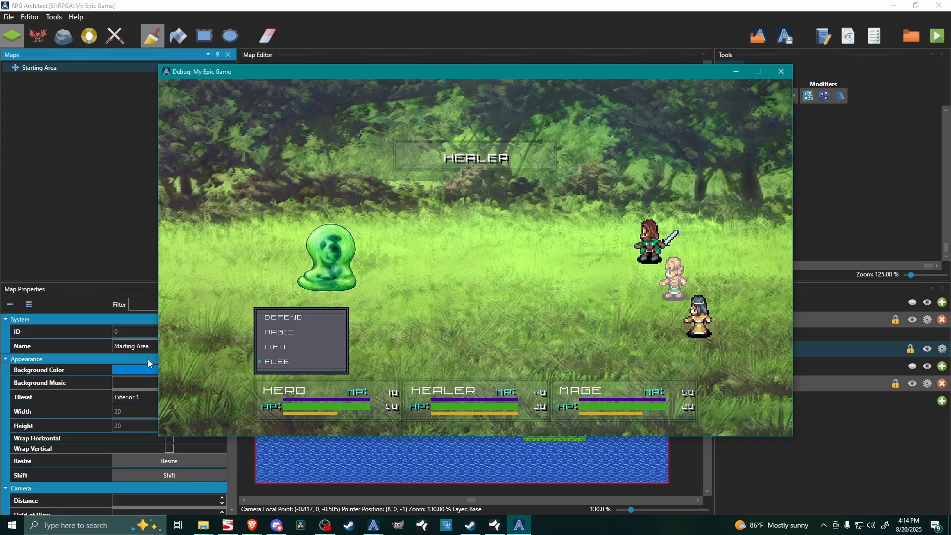
pyautogui.press('Return')
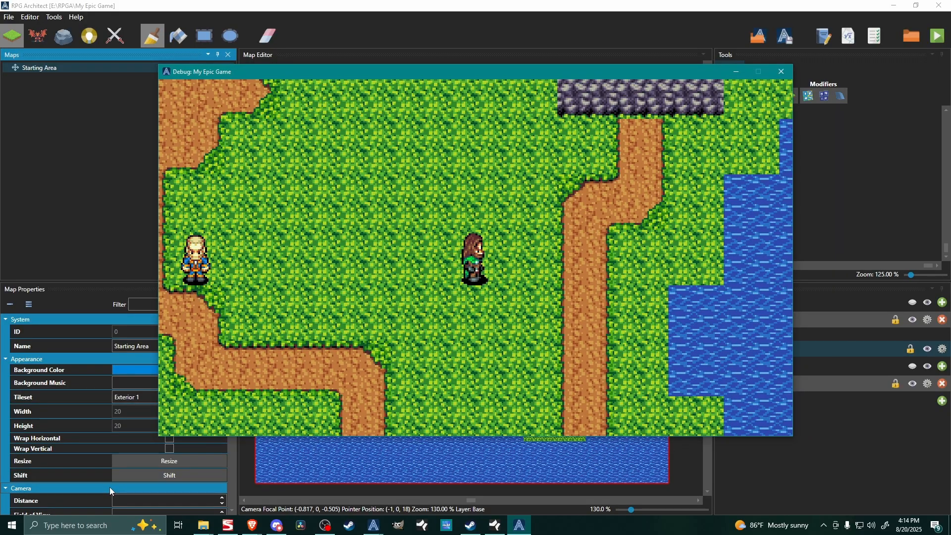
# Walk into another slime battle, attack with the Hero and cast Cure on the Healer
pyautogui.press('Left')
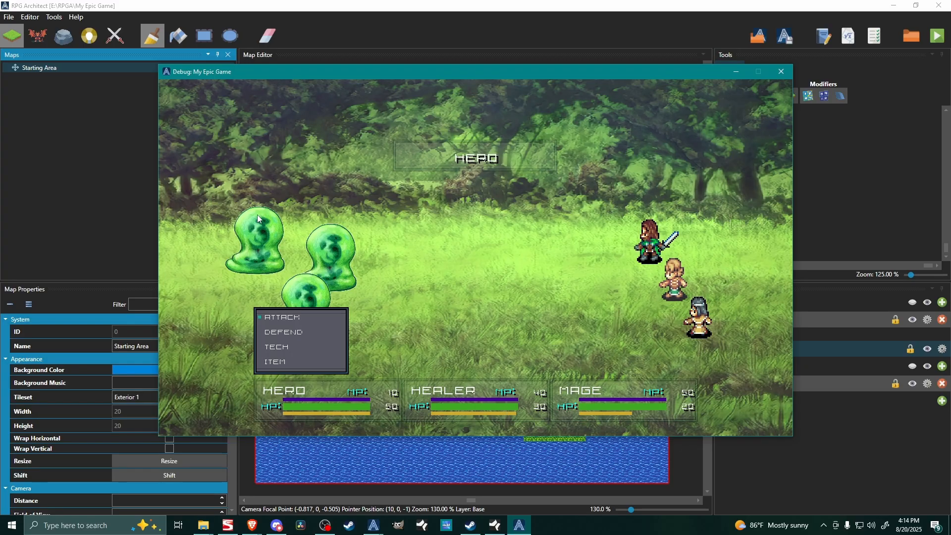
pyautogui.press('Return')
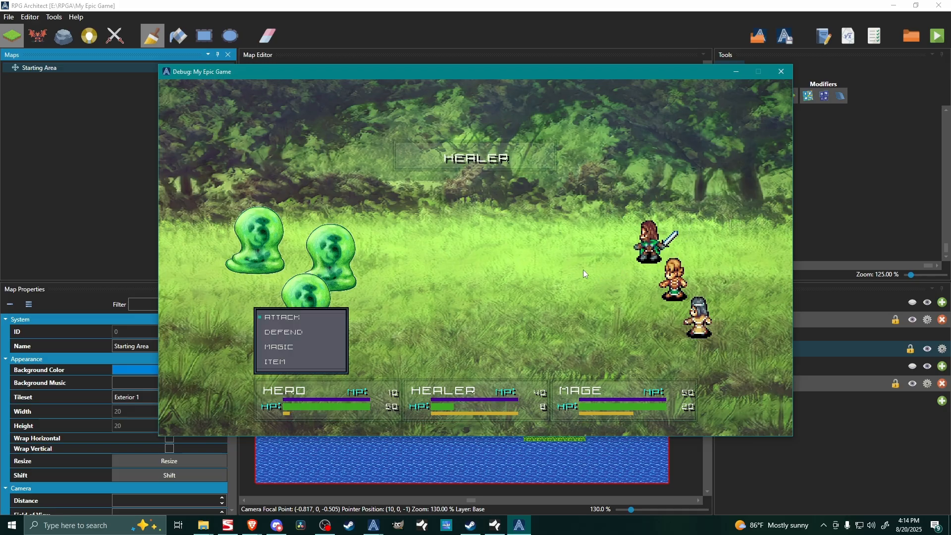
pyautogui.press('Down')
pyautogui.press('Down')
pyautogui.press('Return')
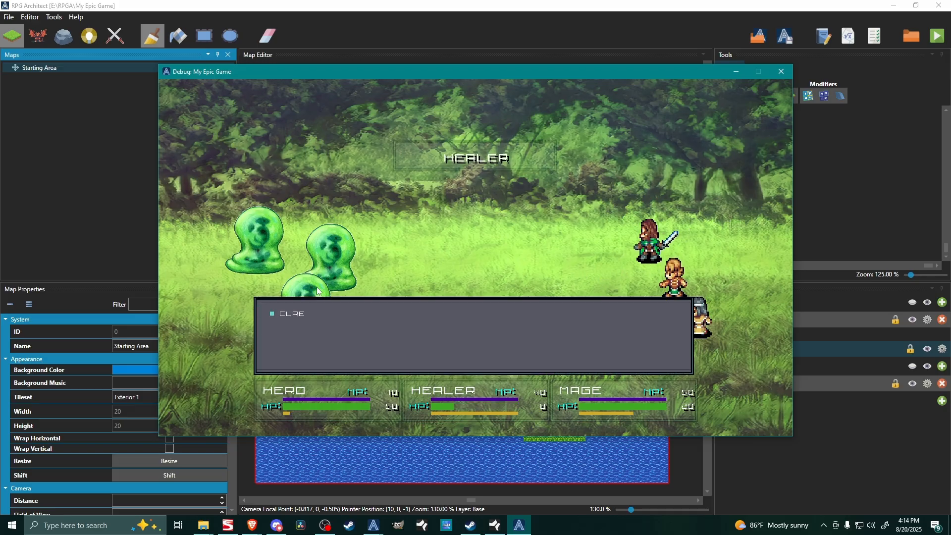
pyautogui.press('Return')
pyautogui.press('Down')
pyautogui.press('Return')
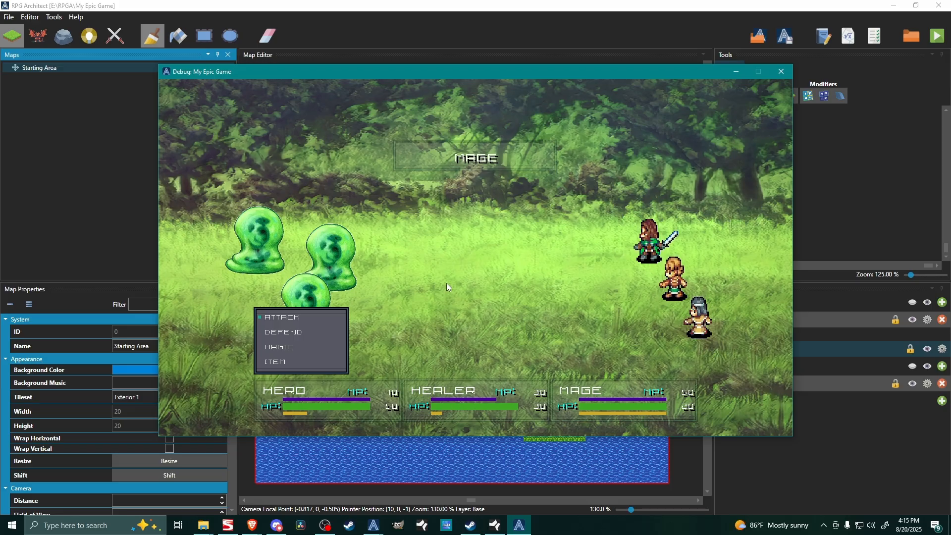
# Have the Mage cast Fire on the rearmost slime
pyautogui.press('Down')
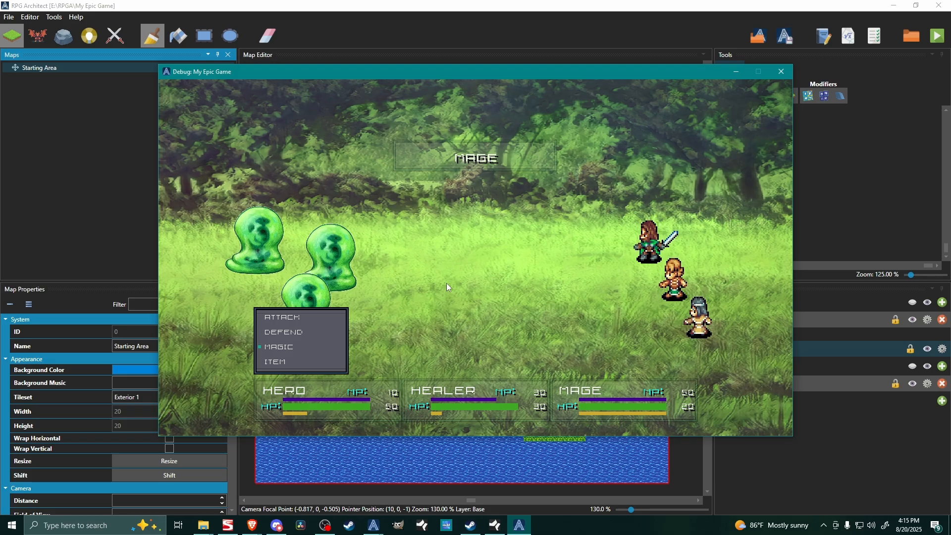
pyautogui.press('Down')
pyautogui.press('Return')
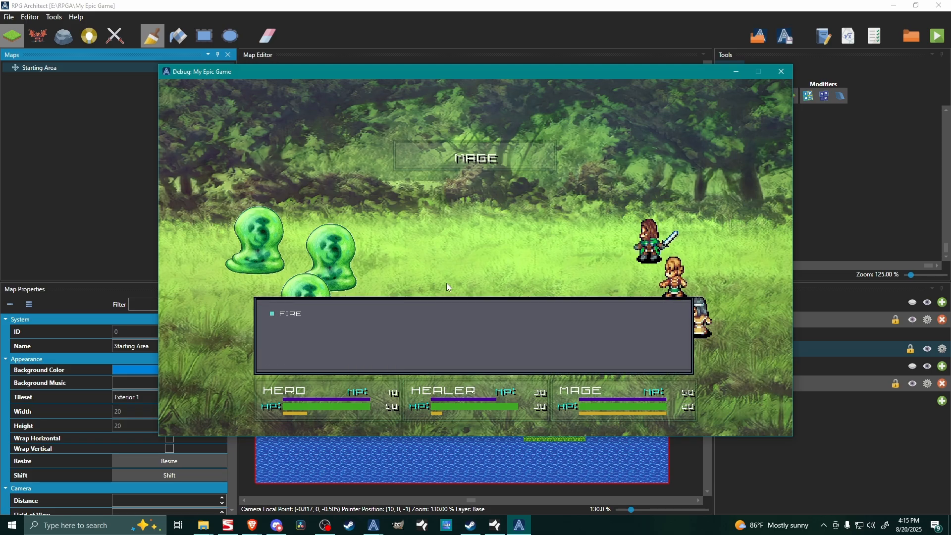
pyautogui.press('Return')
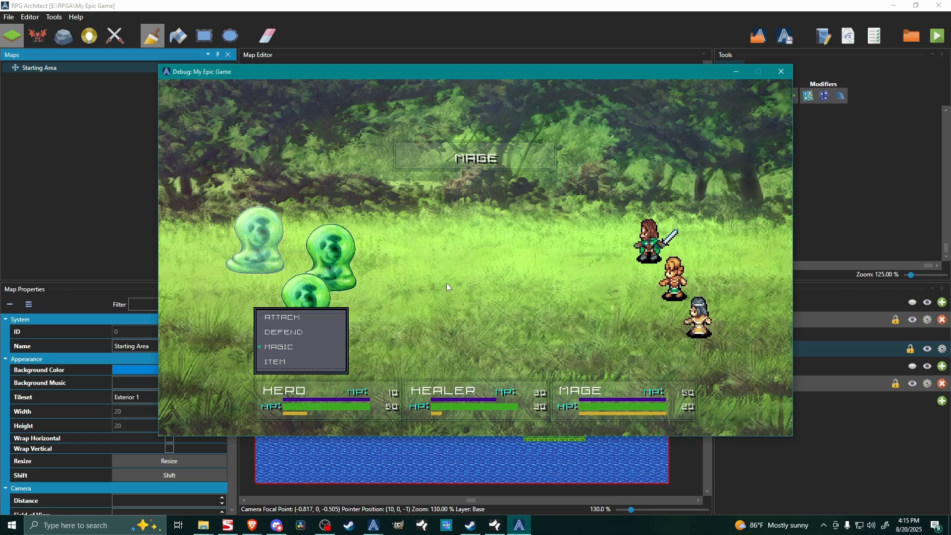
pyautogui.press('Return')
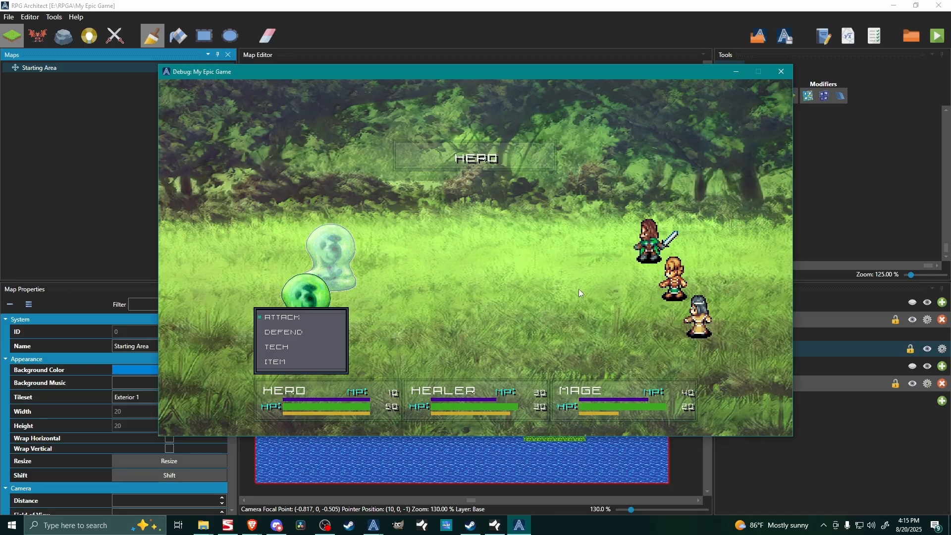
# Attack the middle slime with the Hero and have the Healer defend
pyautogui.press('Return')
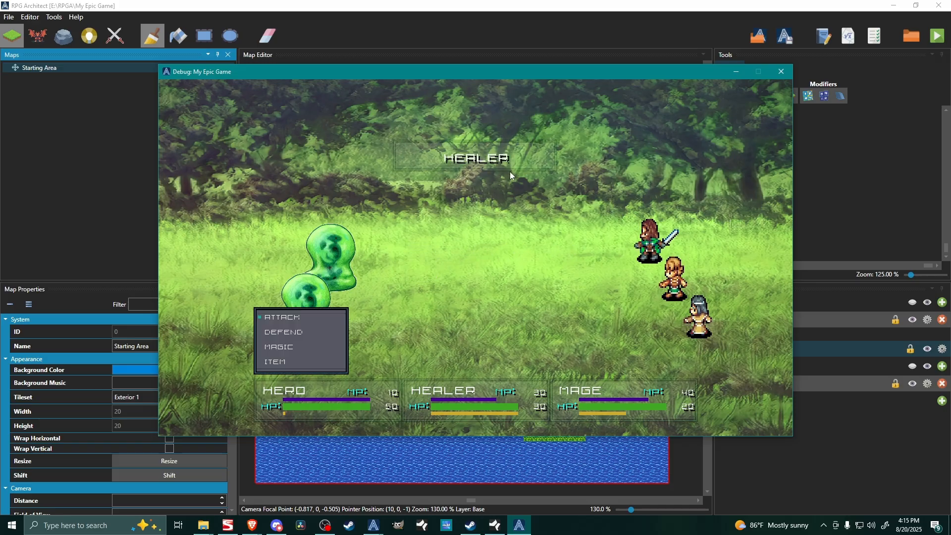
pyautogui.press('Down')
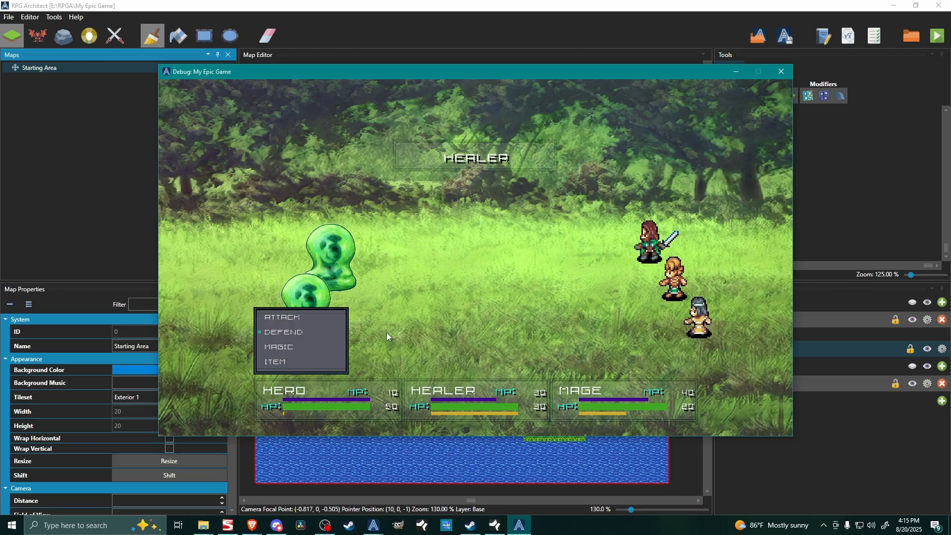
pyautogui.press('Return')
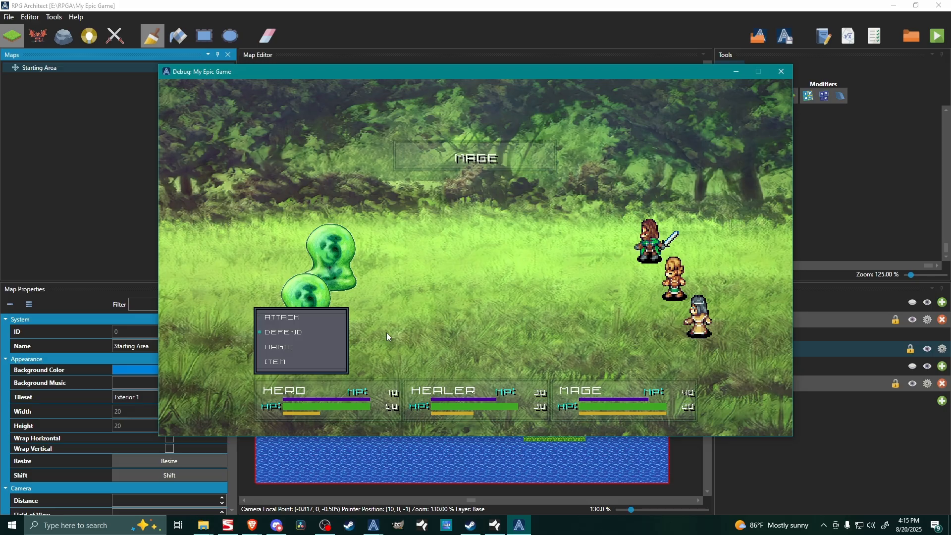
# Have the Mage defend, and make the Hero attack the Healer to try out the Defend skill
pyautogui.press('Down')
pyautogui.press('Return')
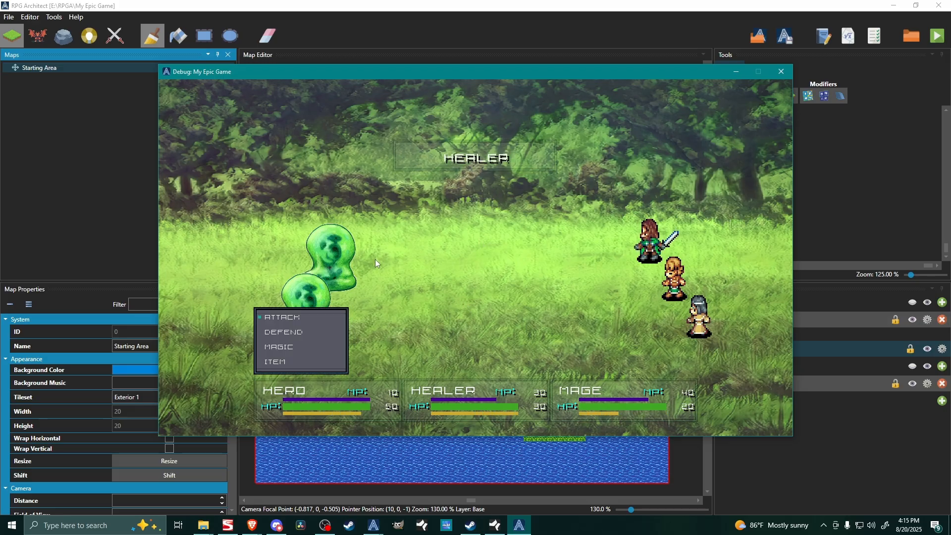
pyautogui.press('Return')
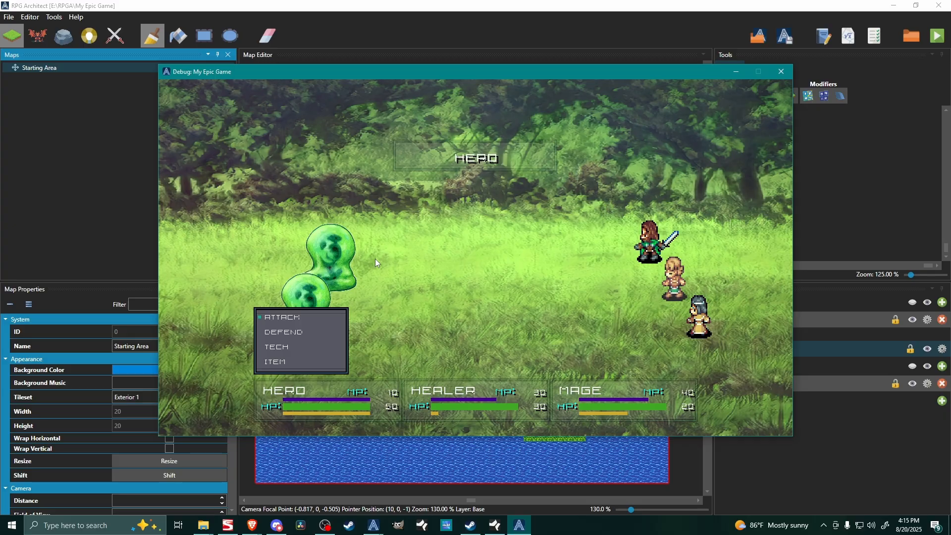
pyautogui.press('Return')
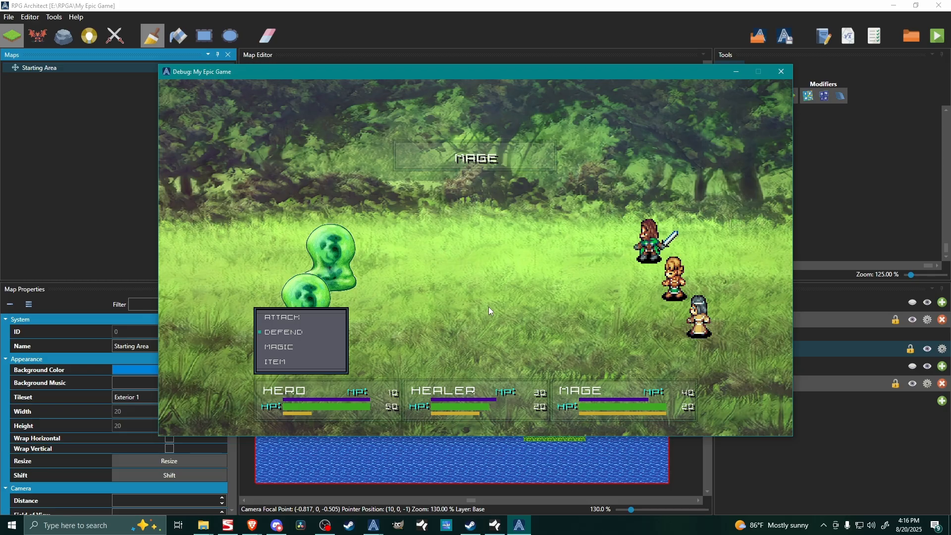
# Target the Hero with the Mage's magic and flee the battle back to the map
pyautogui.press('Down')
pyautogui.press('Return')
pyautogui.press('Escape')
pyautogui.press('Down')
pyautogui.press('Down')
pyautogui.press('Return')
pyautogui.press('Escape')
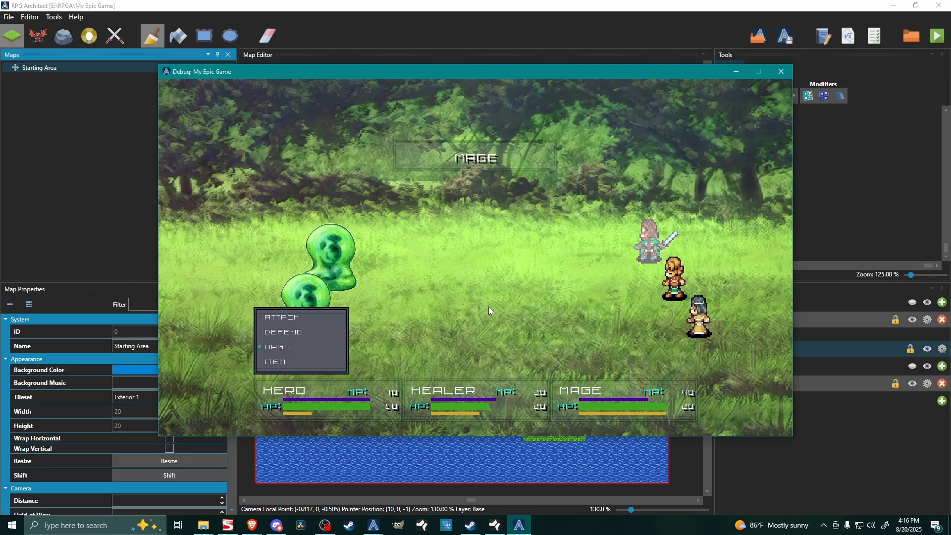
pyautogui.press('Return')
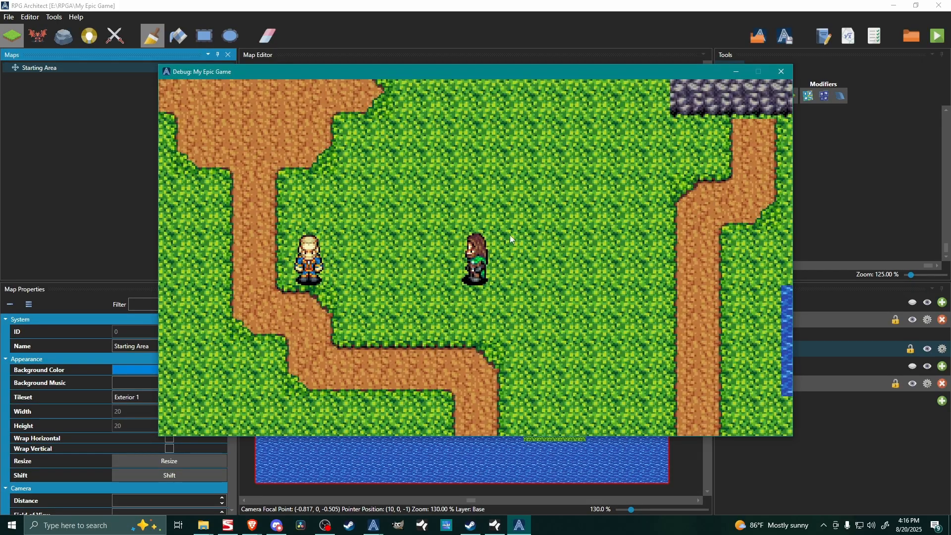
# Review the Flee and Defend skills' settings and user effects in the database, and accept the database
pyautogui.click(54, 17)
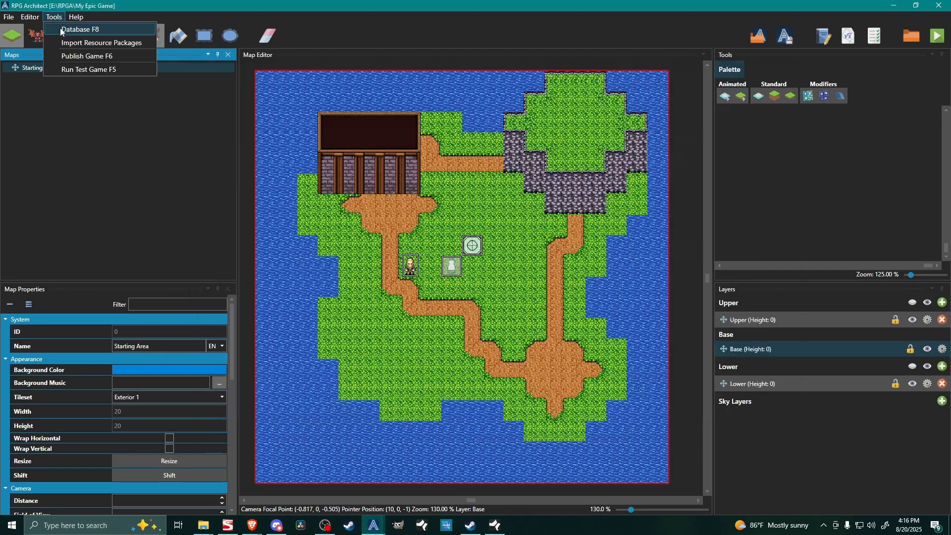
pyautogui.click(61, 30)
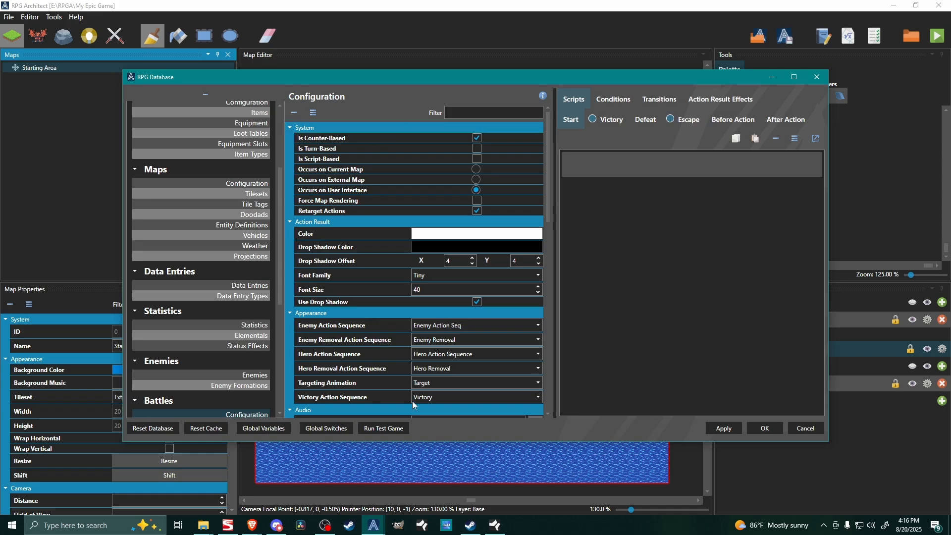
pyautogui.click(796, 82)
pyautogui.scroll(3, 103, 188)
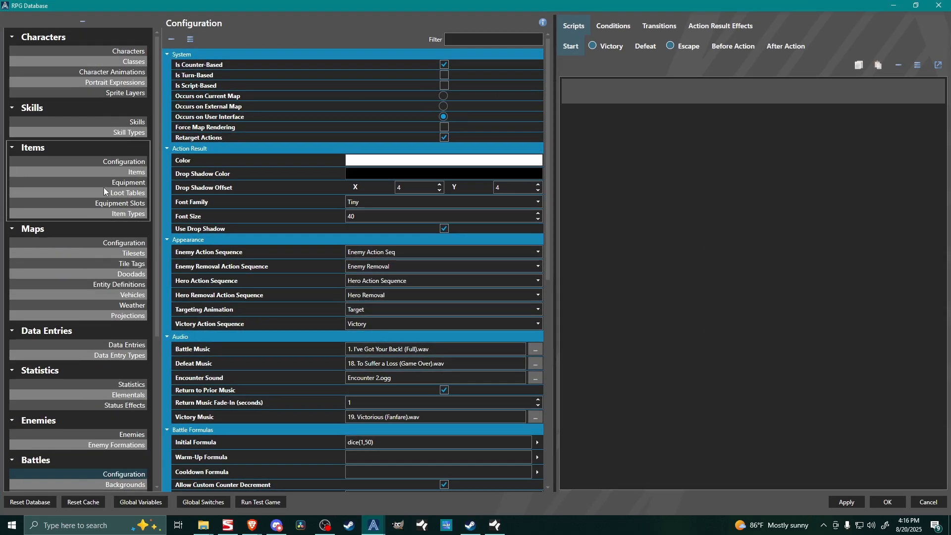
pyautogui.click(113, 121)
pyautogui.click(200, 91)
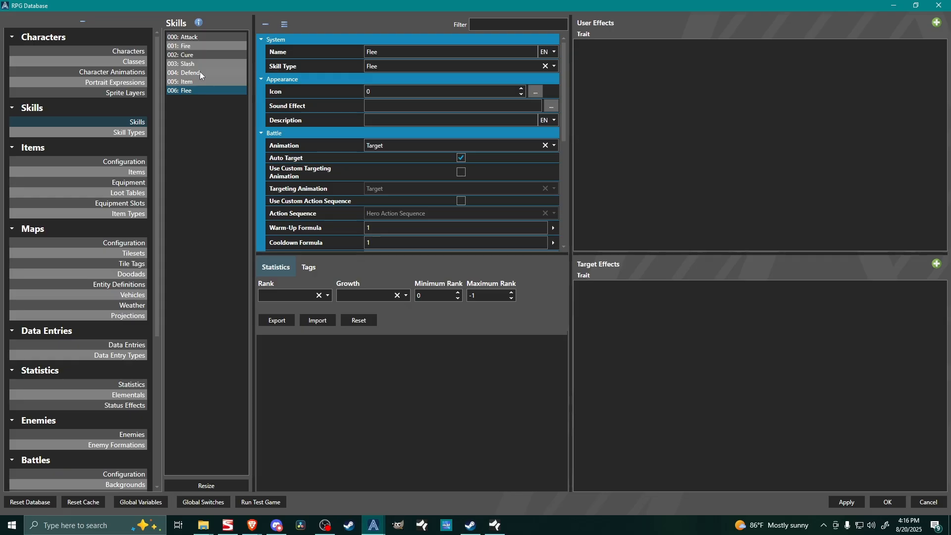
pyautogui.click(200, 72)
pyautogui.click(198, 93)
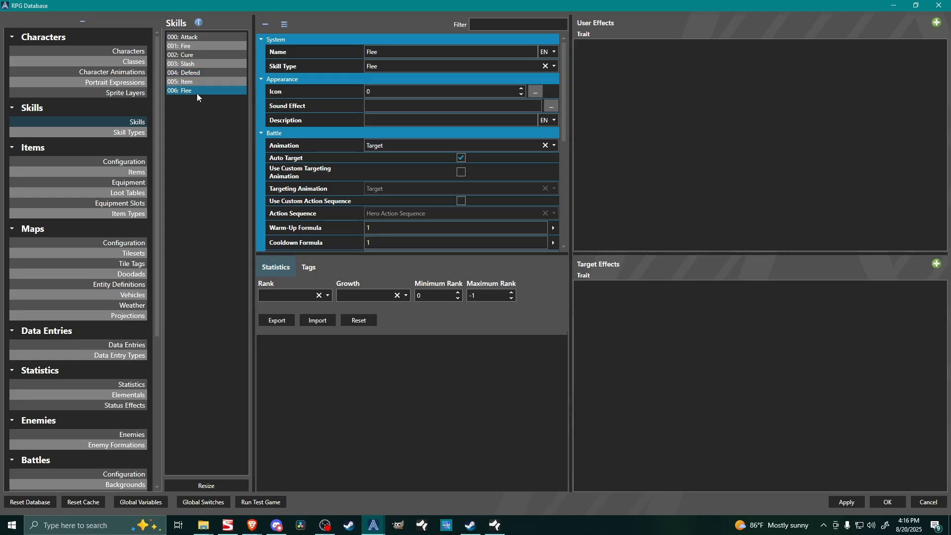
pyautogui.click(197, 74)
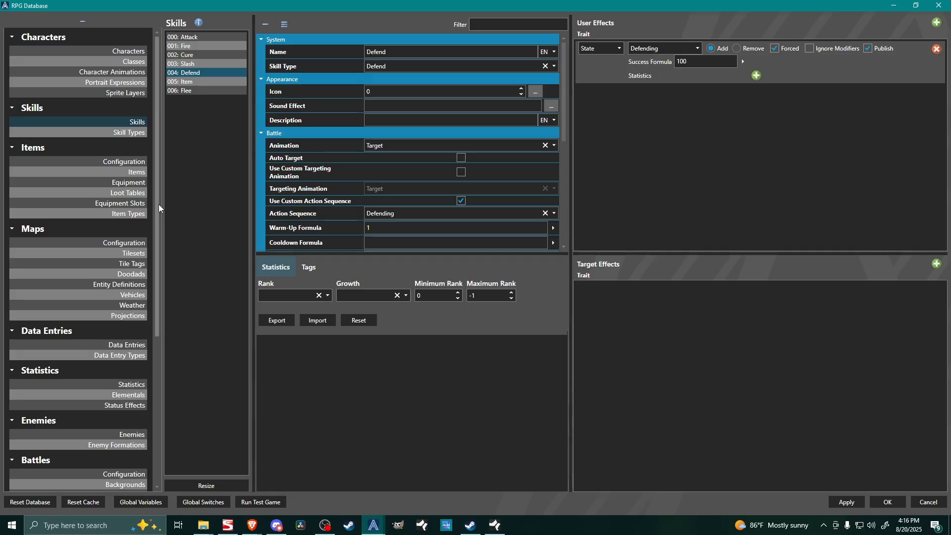
pyautogui.moveTo(157, 205)
pyautogui.mouseDown()
pyautogui.moveTo(155, 365)
pyautogui.moveTo(141, 207)
pyautogui.mouseUp()
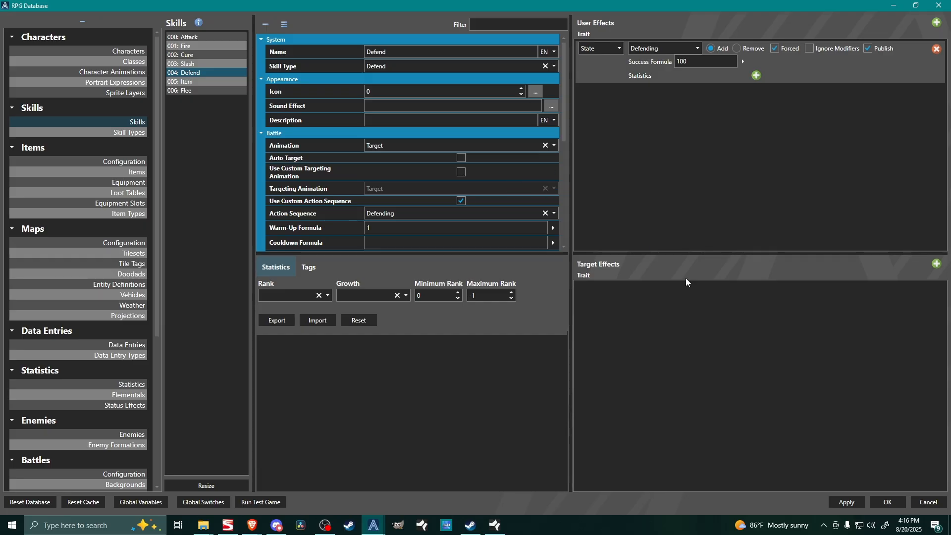
pyautogui.click(888, 502)
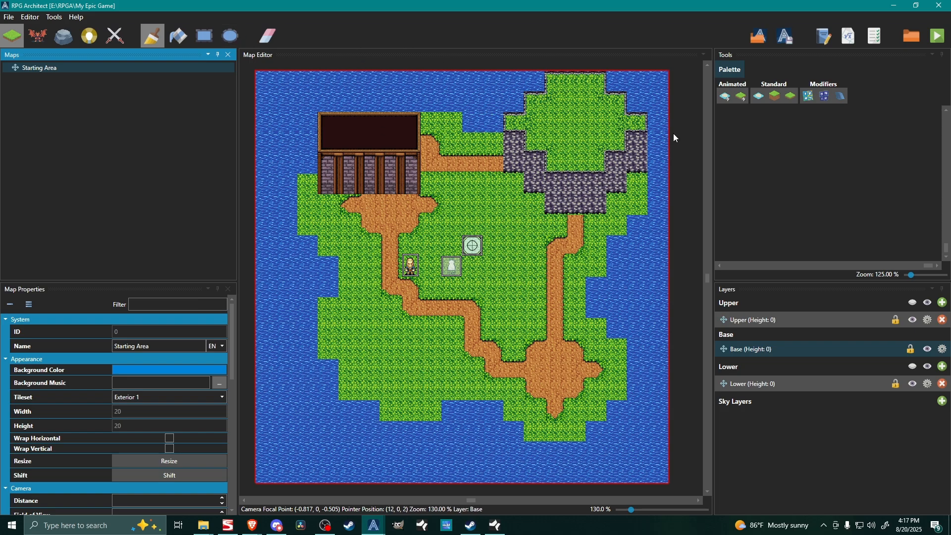
pyautogui.moveTo(480, 153)
pyautogui.mouseDown(button='middle')
pyautogui.moveTo(471, 148)
pyautogui.moveTo(481, 154)
pyautogui.mouseUp(button='middle')
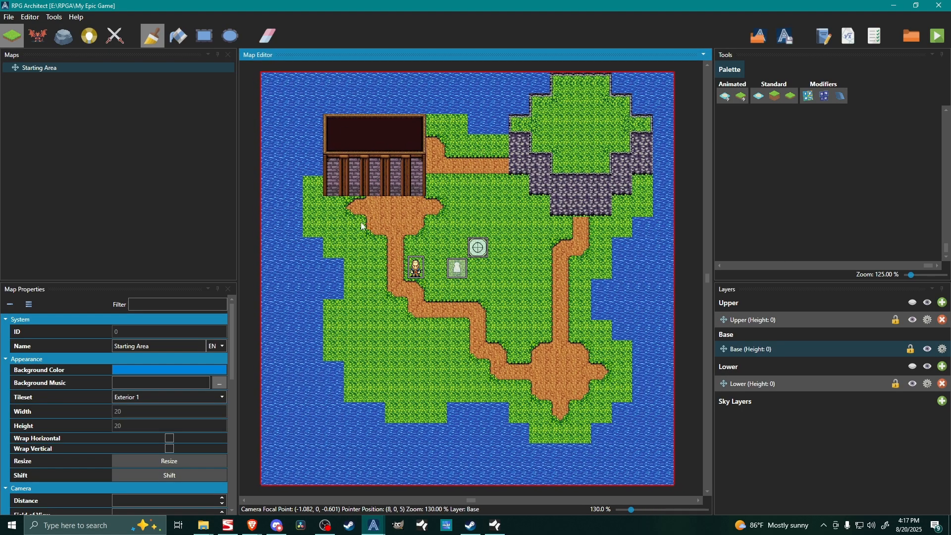